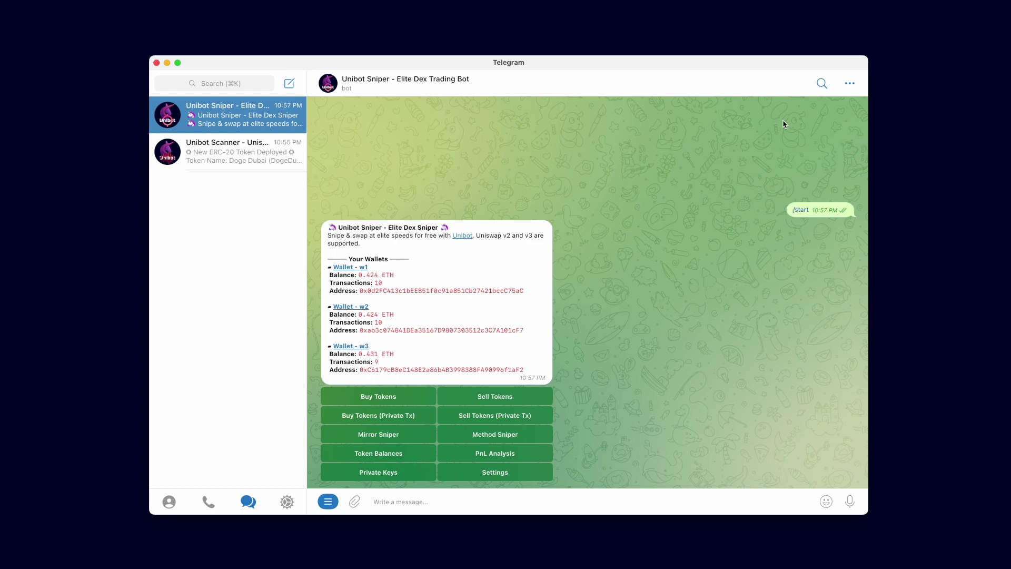
Open the private transaction buy settings and toggle the w2 and w3 wallets, leaving w1, w2 and w3 all selected
left_click(387, 418)
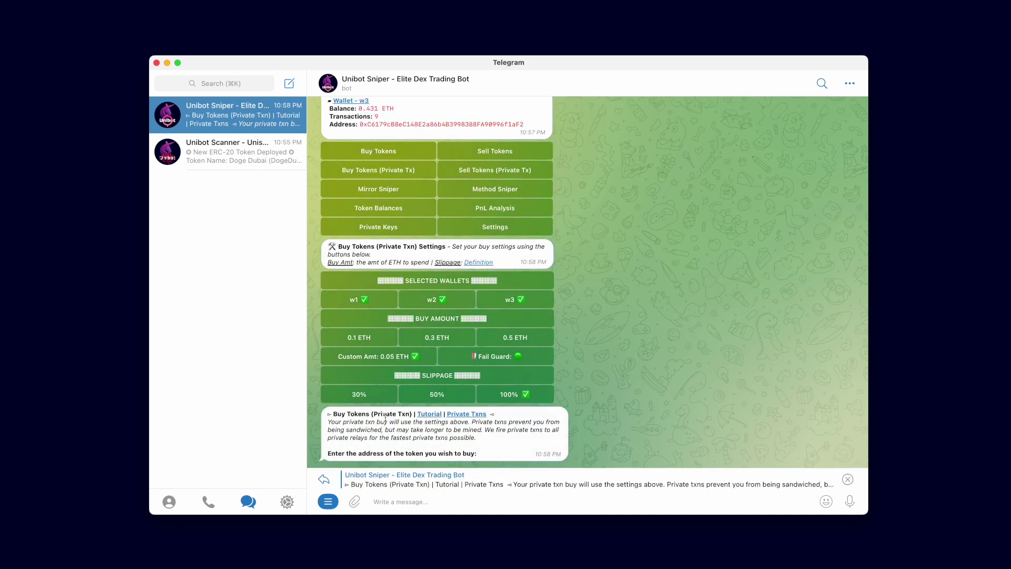
left_click(447, 301)
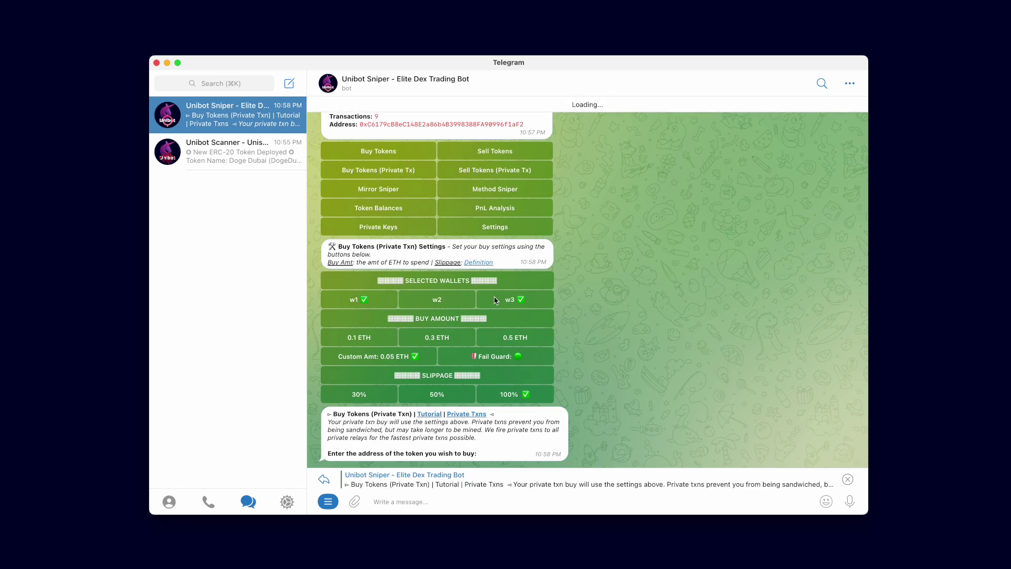
left_click(496, 301)
left_click(434, 303)
left_click(517, 302)
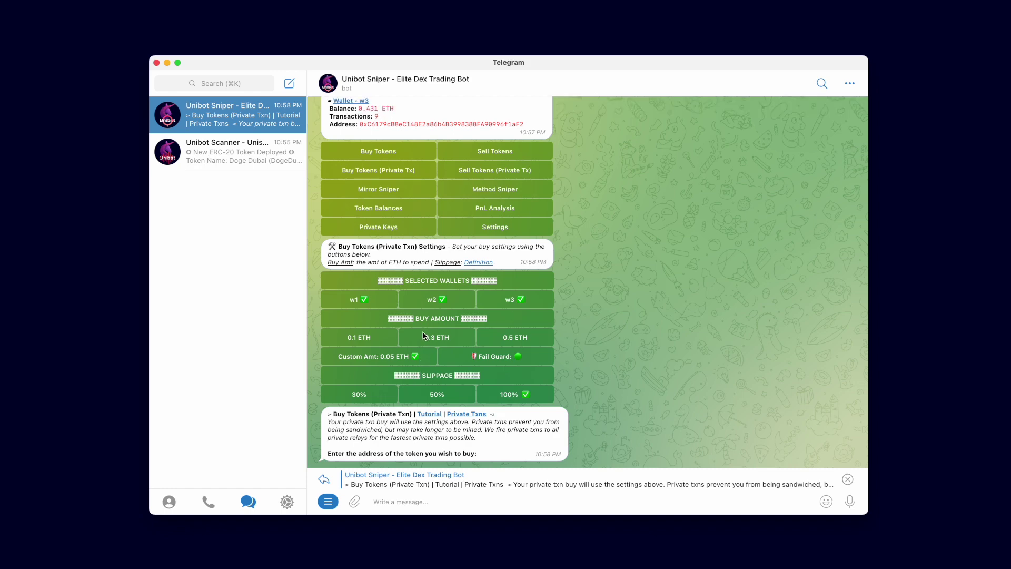
Set a custom private buy amount of 0.05 ETH and return to the private transaction buy settings
left_click(357, 339)
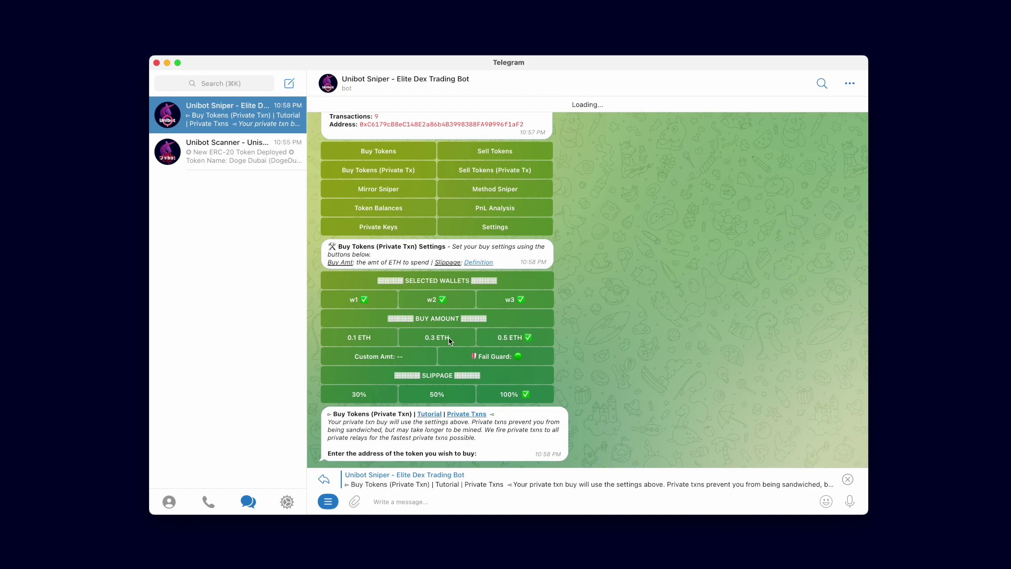
left_click(397, 360)
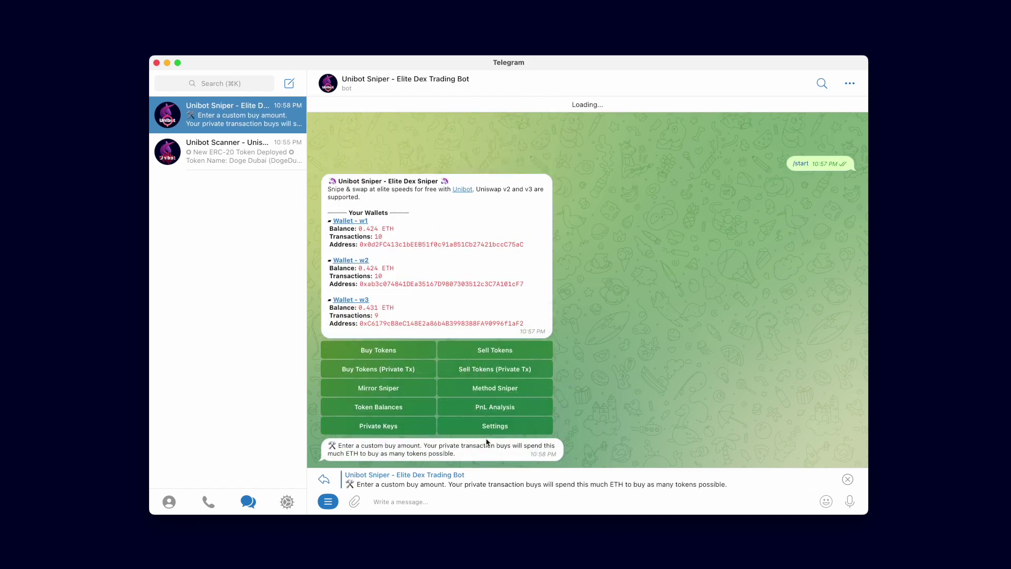
type("0.05")
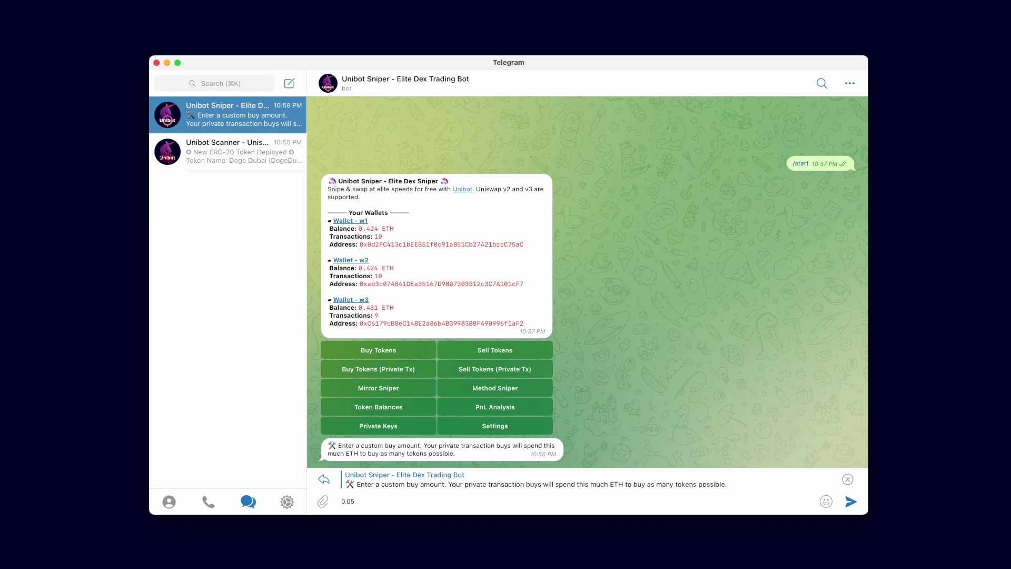
key("Return")
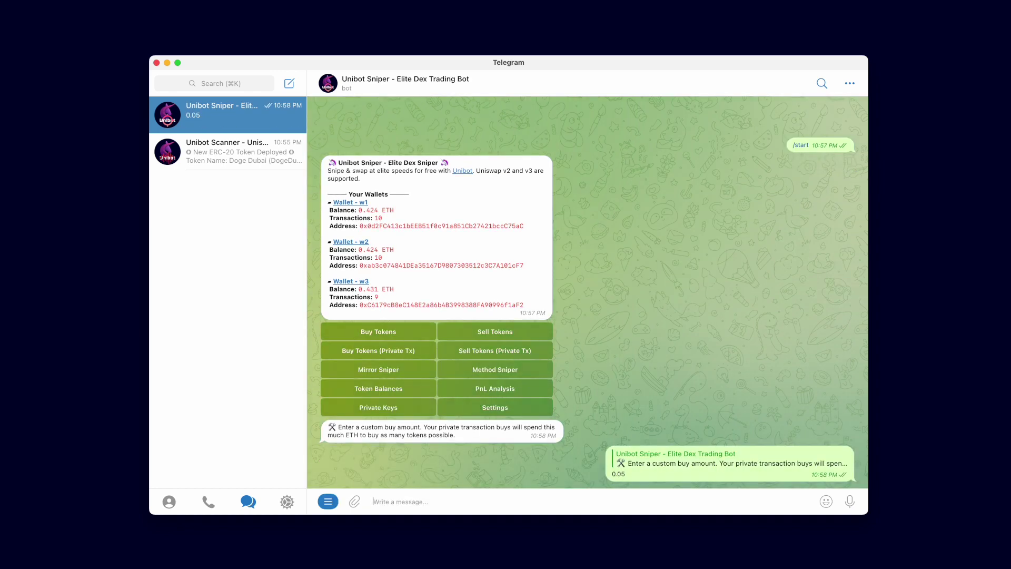
left_click(390, 466)
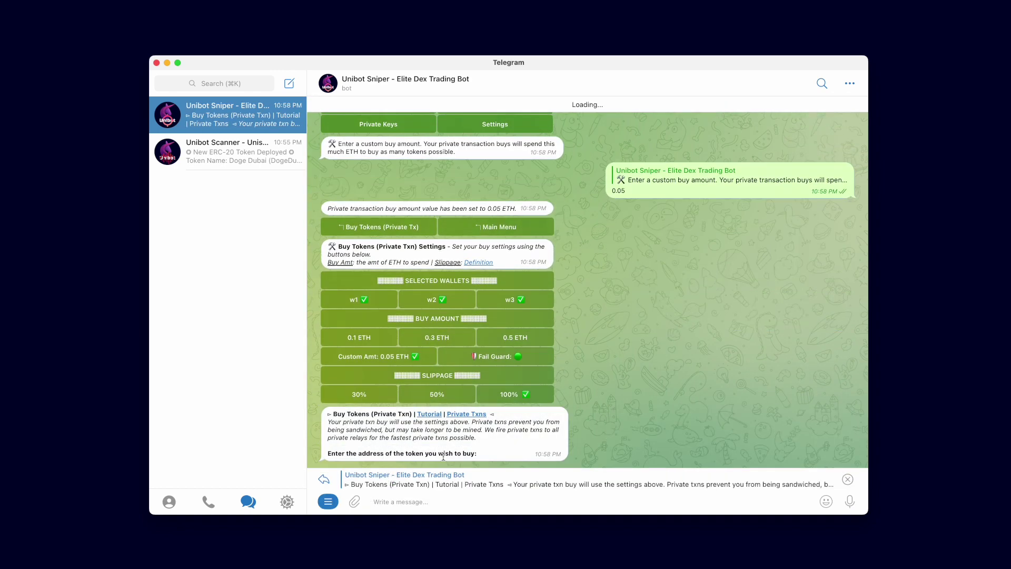
Turn Fail Guard off and on again, and try lower slippage options such as 50% before restoring 100%
left_click(517, 358)
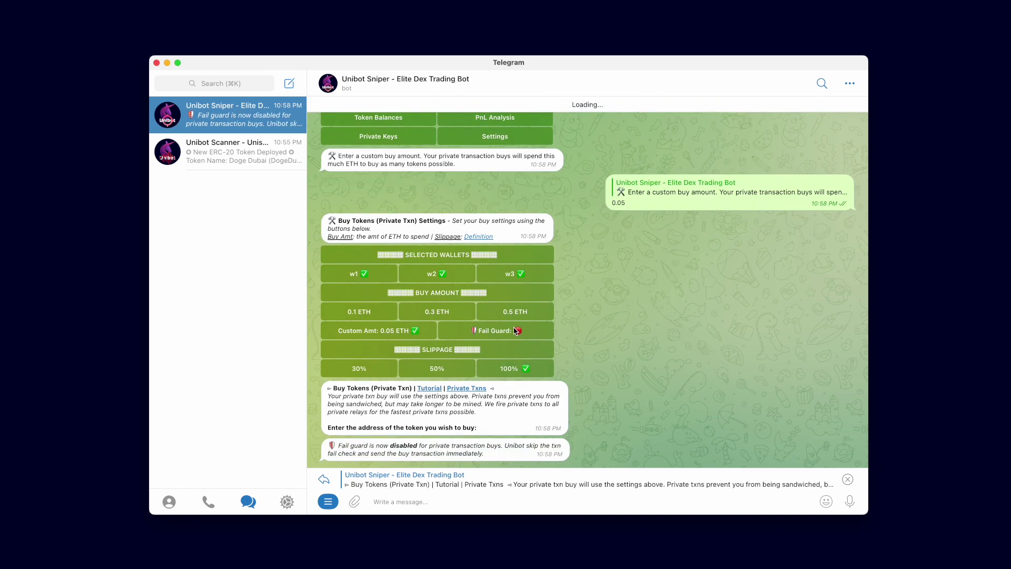
left_click(516, 331)
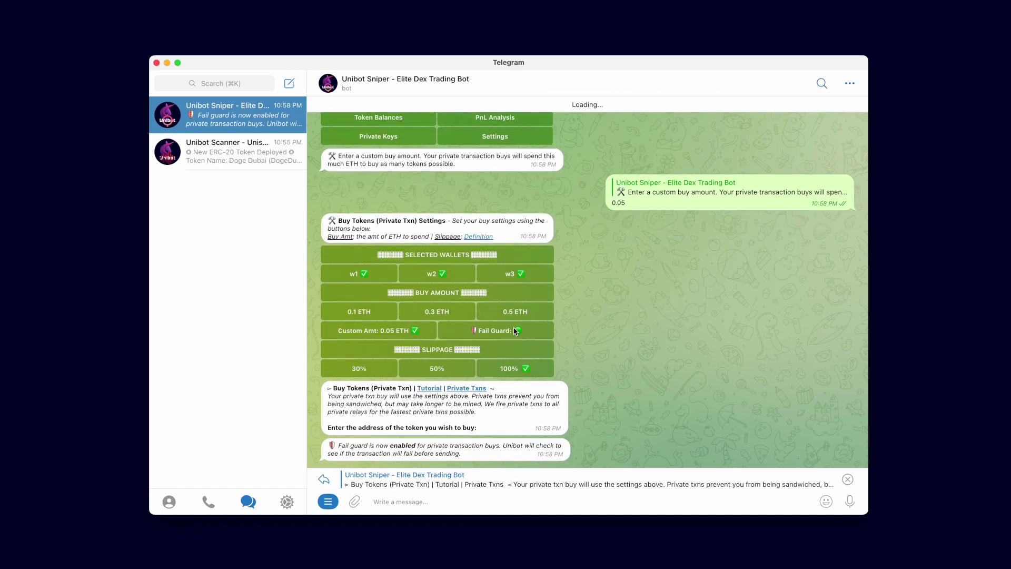
left_click(437, 369)
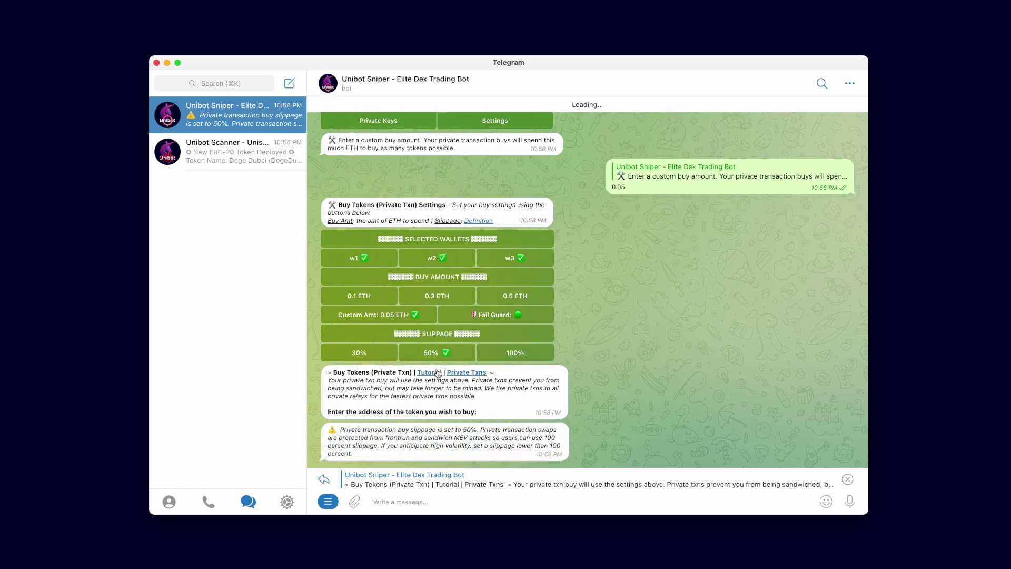
left_click(376, 356)
left_click(524, 359)
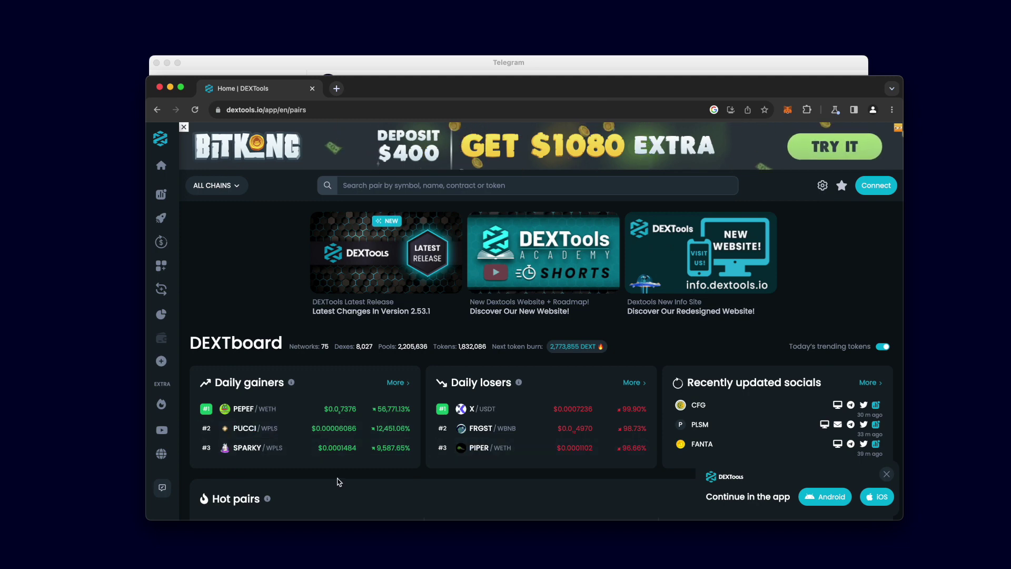
Switch to DEXTools in the browser, open the WAGMI/WETH pair from the Ethereum hot pairs and look over its contract details
left_click(413, 185)
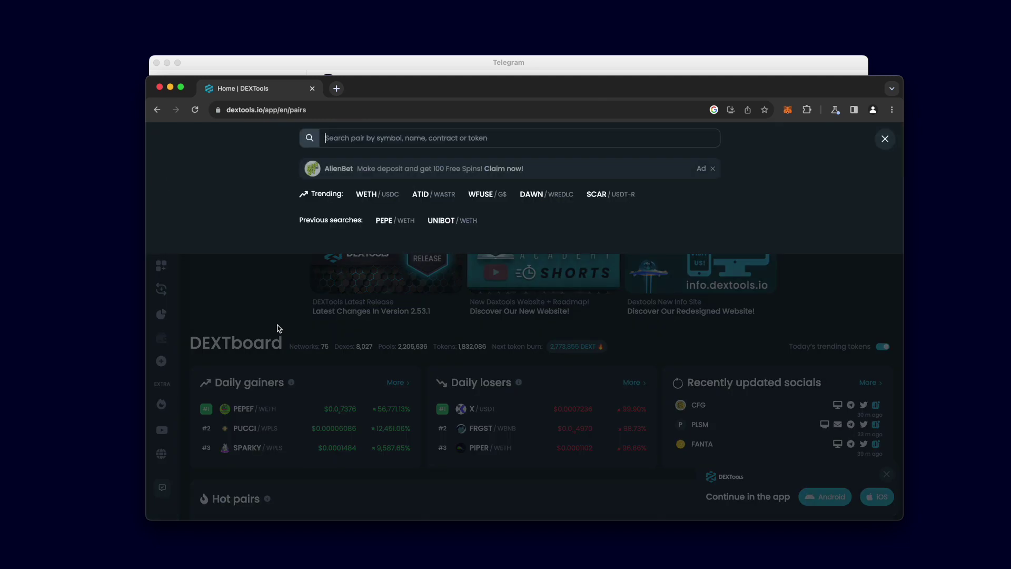
left_click(278, 330)
scroll(494, 446, "down", 5)
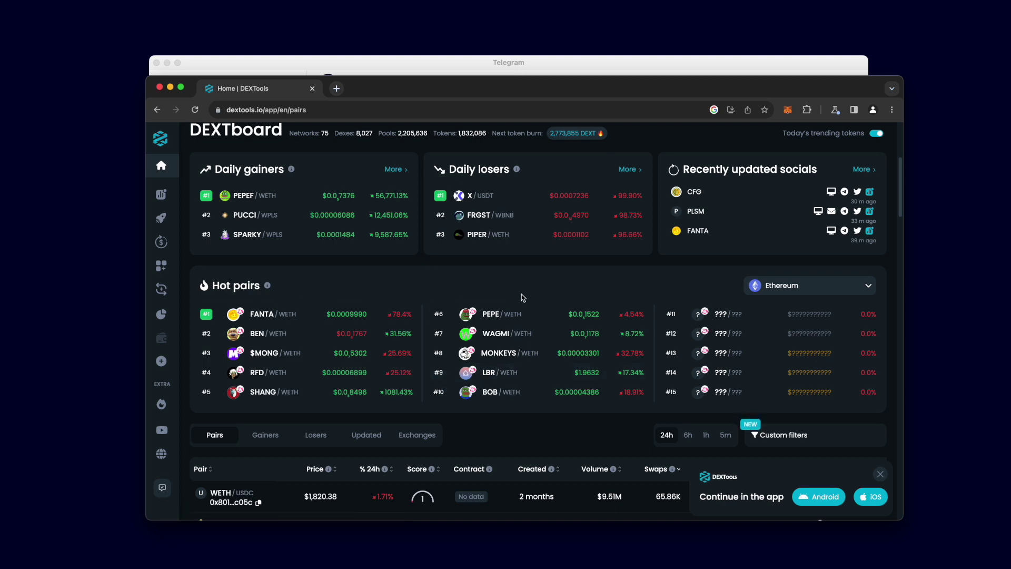
left_click(514, 334)
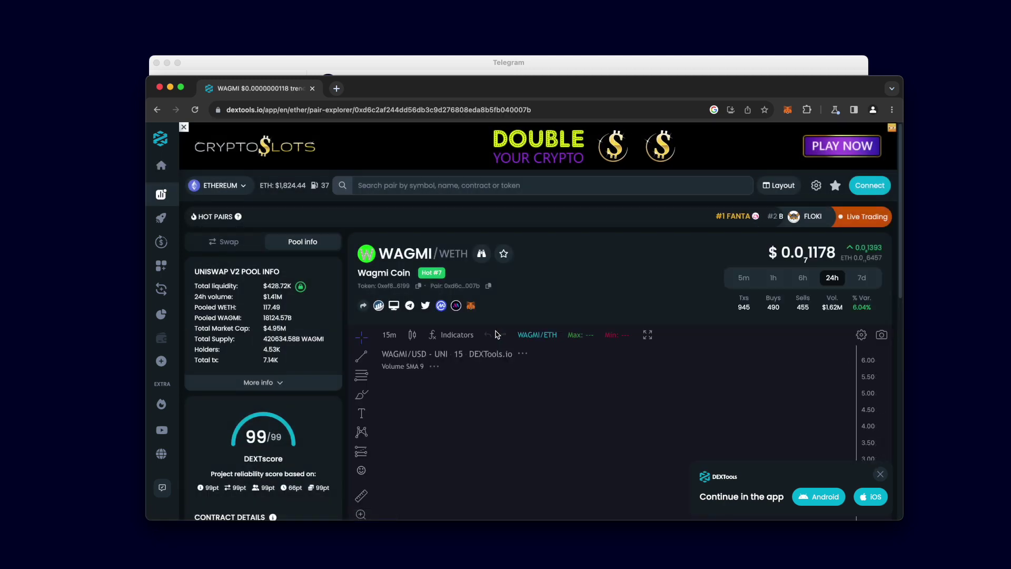
scroll(316, 293, "down", 5)
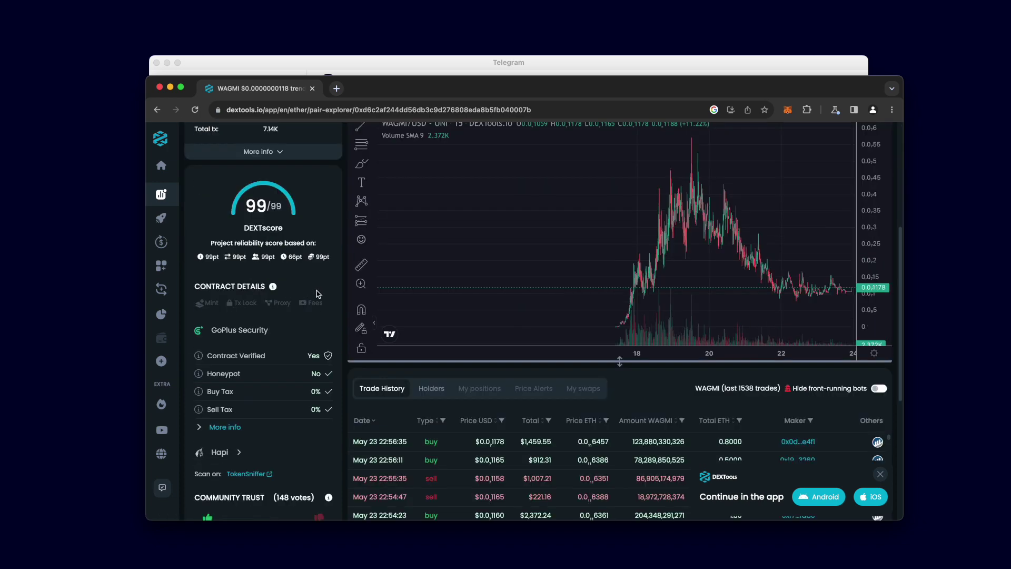
key("super+h")
Switch back to Telegram and send the WAGMI token address 0xef8e456967122db4c3c160314bde8d2602ad6199 to the bot to place the private buy
left_click(400, 506)
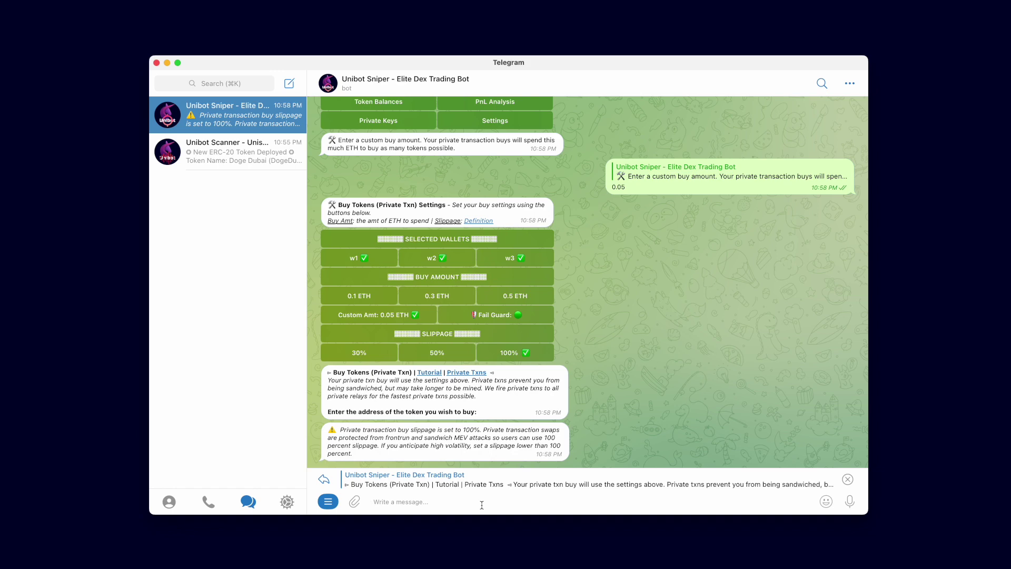
key("super+v")
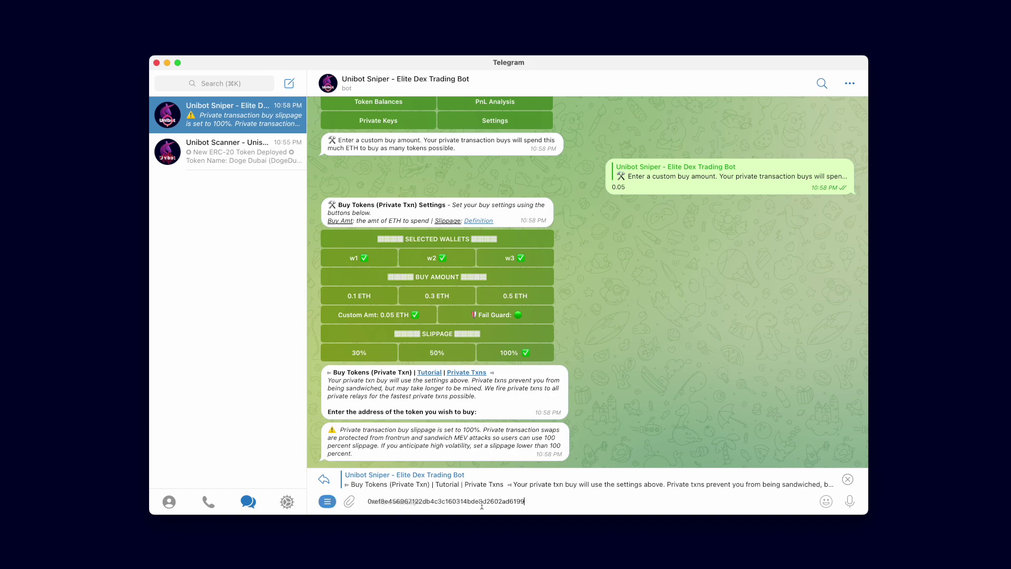
left_click(435, 548)
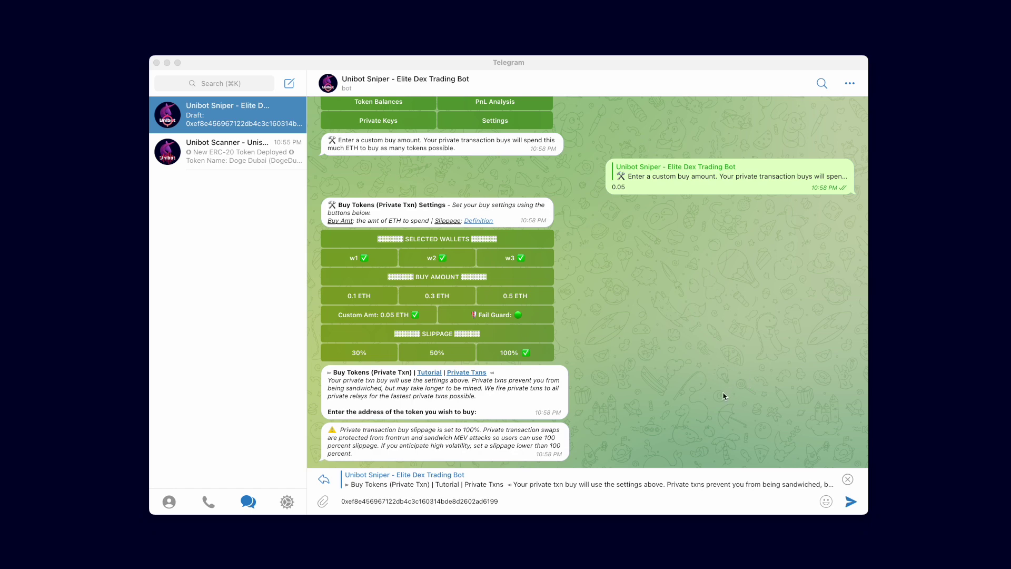
left_click(539, 498)
key("Return")
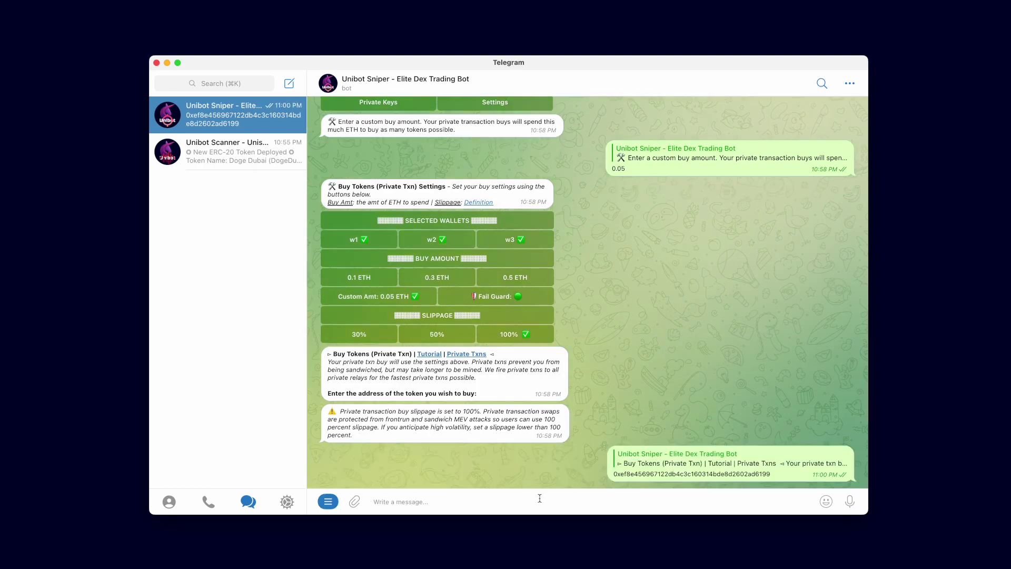
Open wallet w1's pending buy transaction on Etherscan and review its status, swap and fee details
left_click(370, 219)
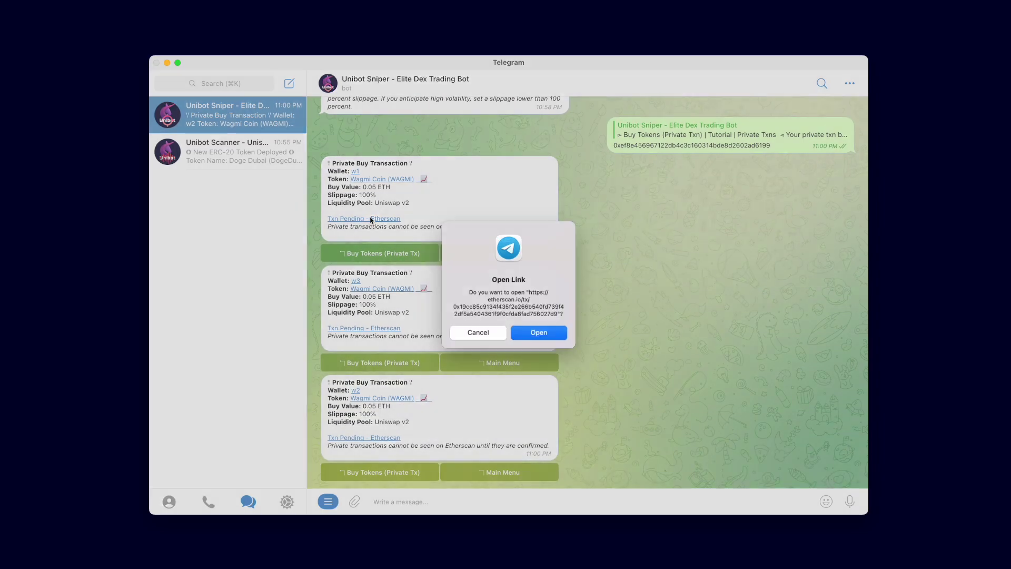
left_click(545, 334)
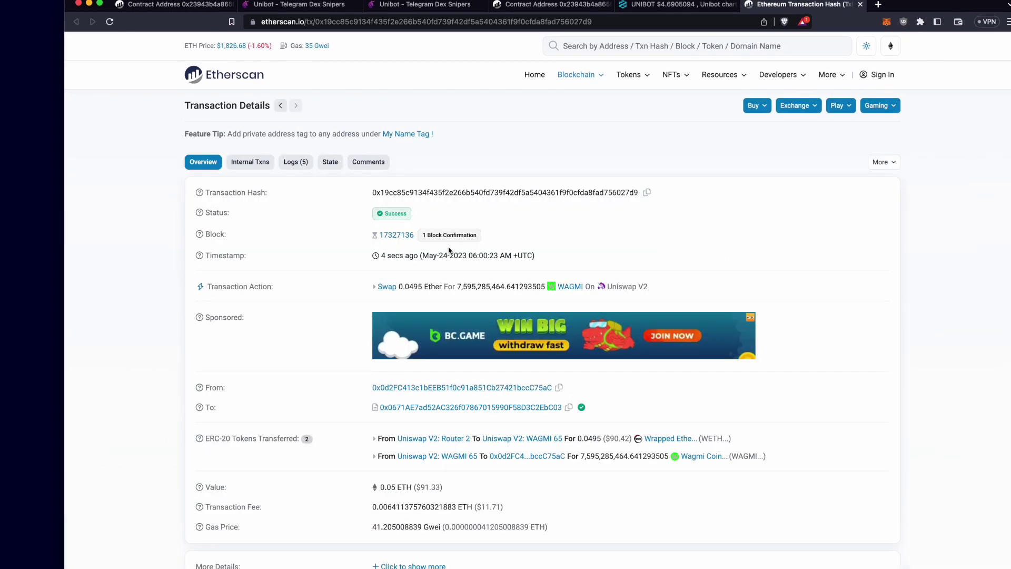
scroll(424, 260, "down", 2)
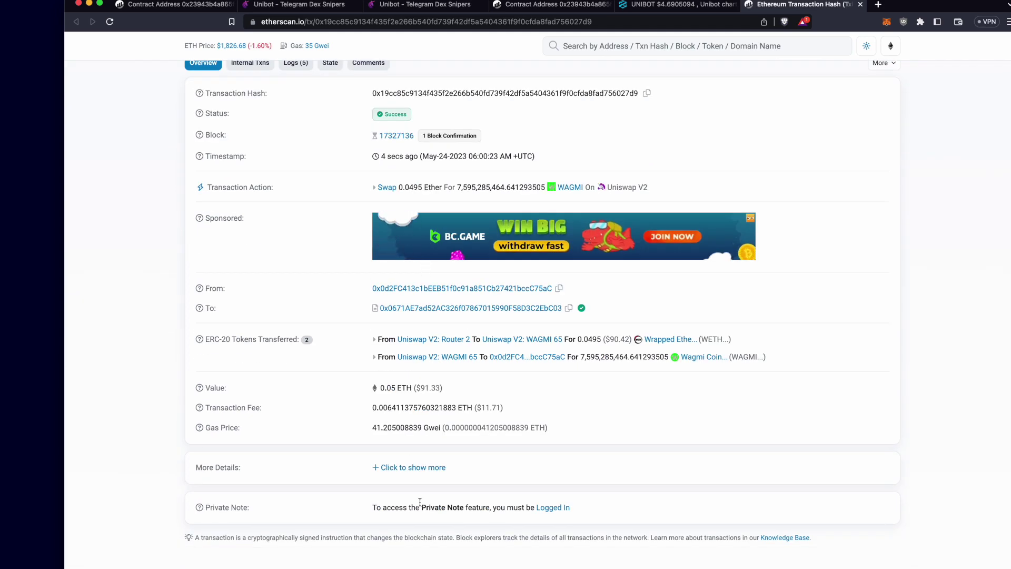
scroll(348, 414, "up", 3)
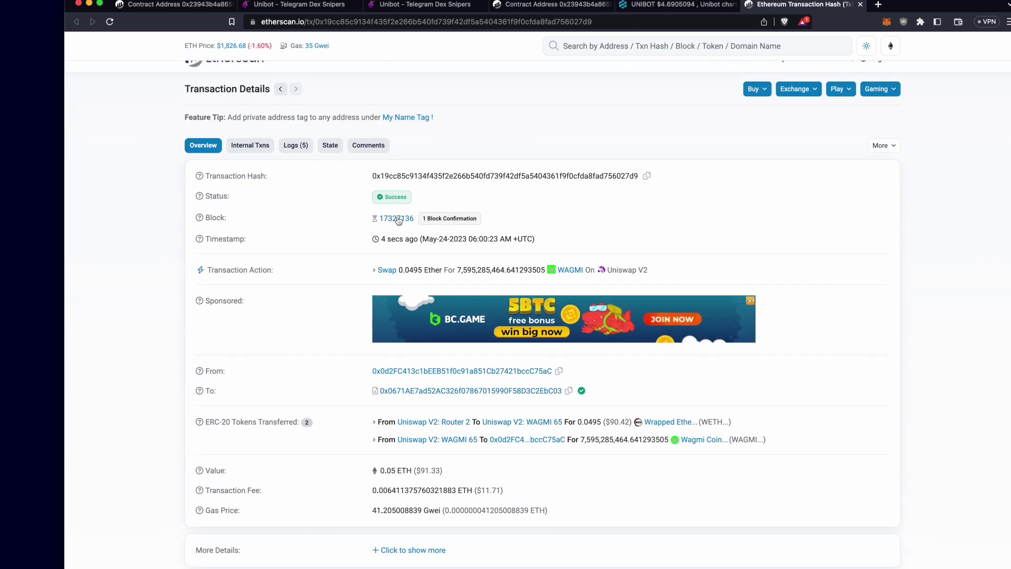
Open the transaction's block on Etherscan, check its details and extra data, and close the browser window
left_click(400, 279)
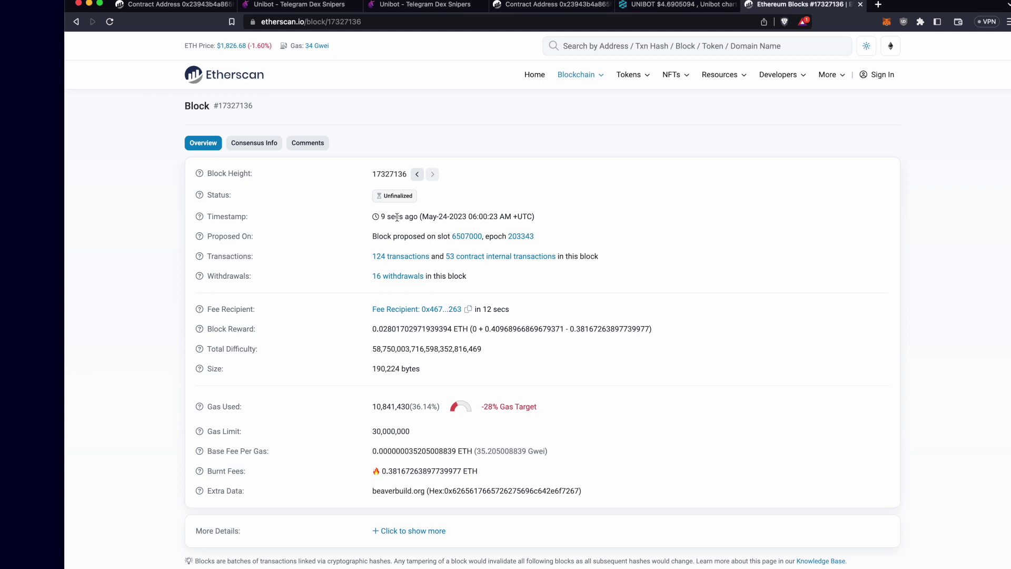
scroll(397, 217, "down", 2)
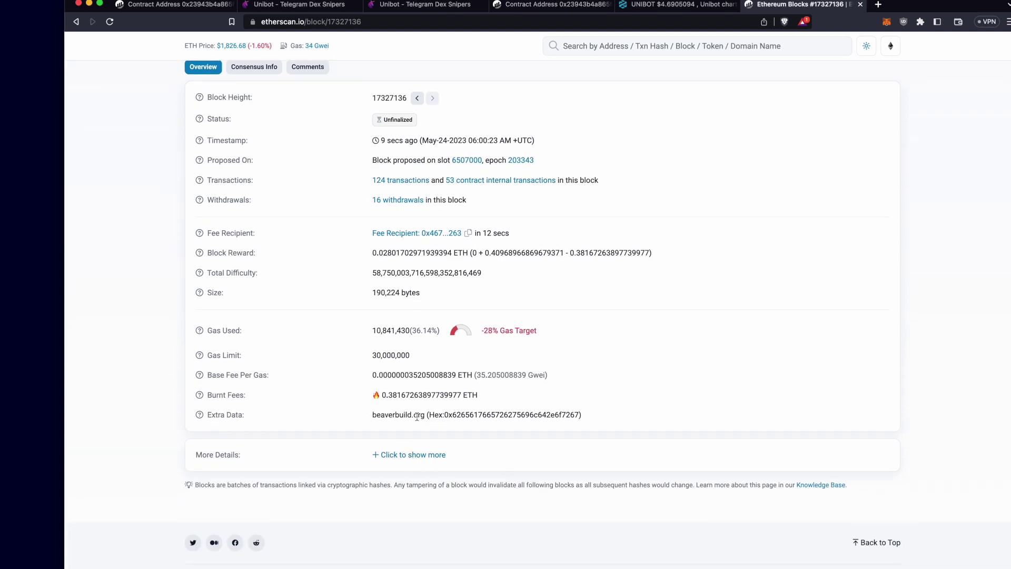
scroll(284, 411, "up", 2)
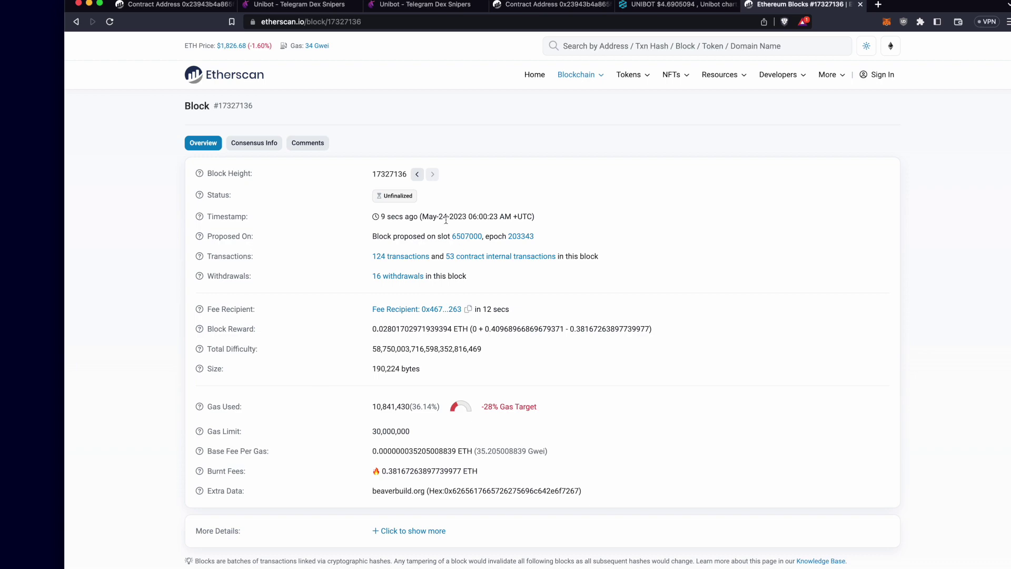
left_click(78, 4)
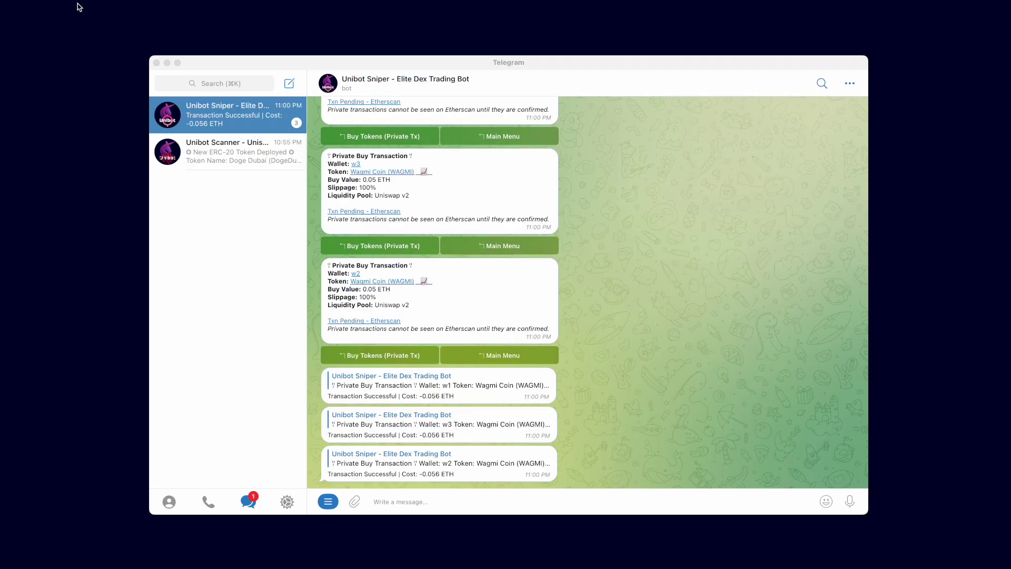
Start another private transaction buy and send the bot the WAGMI token address 0xef8e456967122db4c3c160314bde8d2602ad6199 again
left_click(455, 501)
left_click(413, 355)
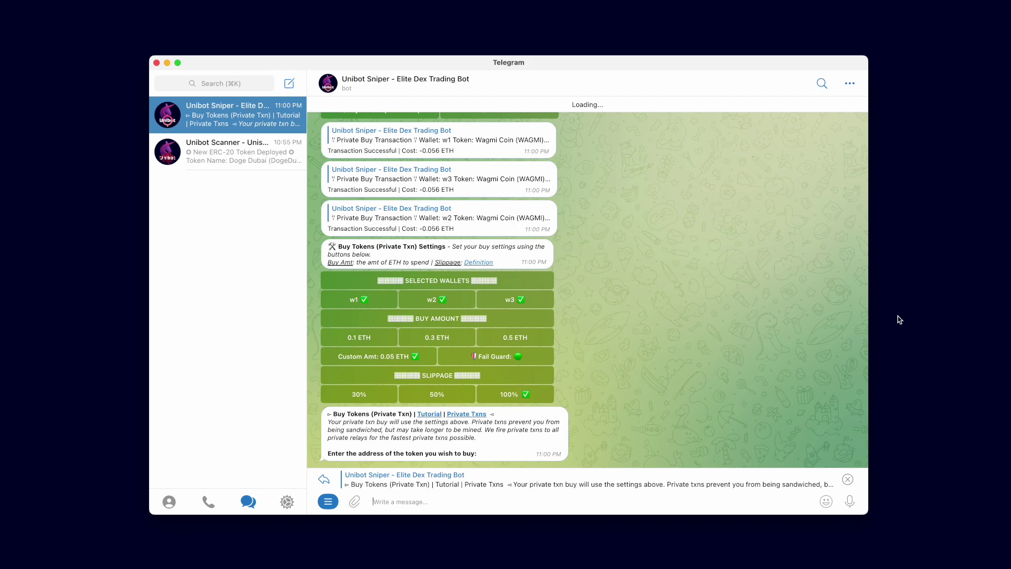
key("super+v")
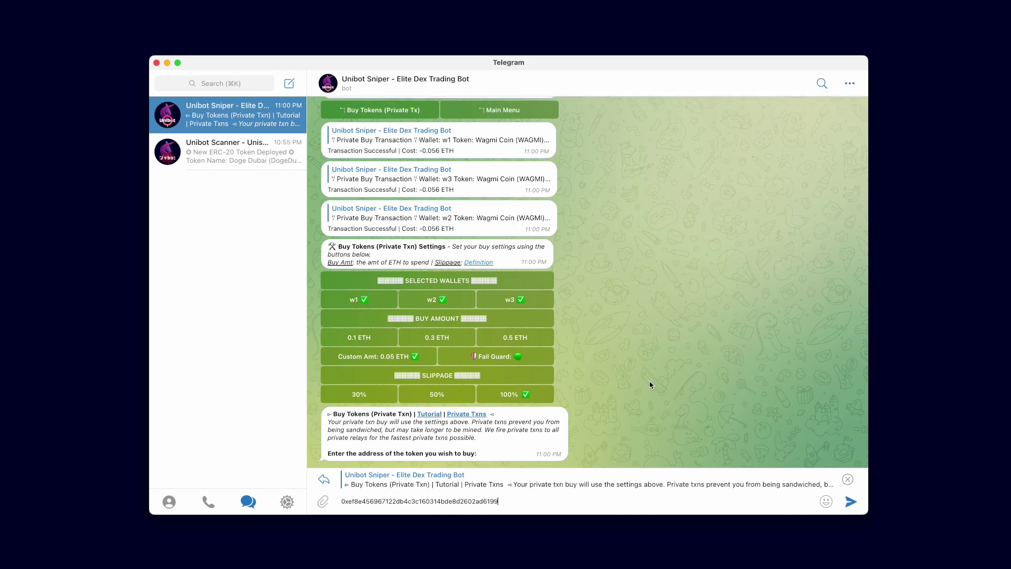
key("Return")
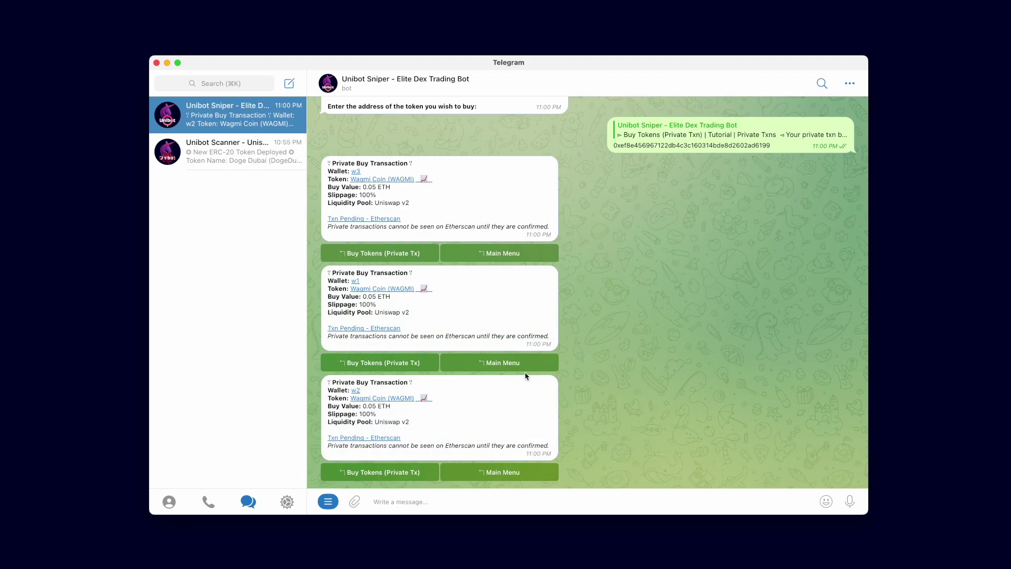
Open wallet w1's second private buy transaction on Etherscan, review its details and open the block containing it
left_click(374, 329)
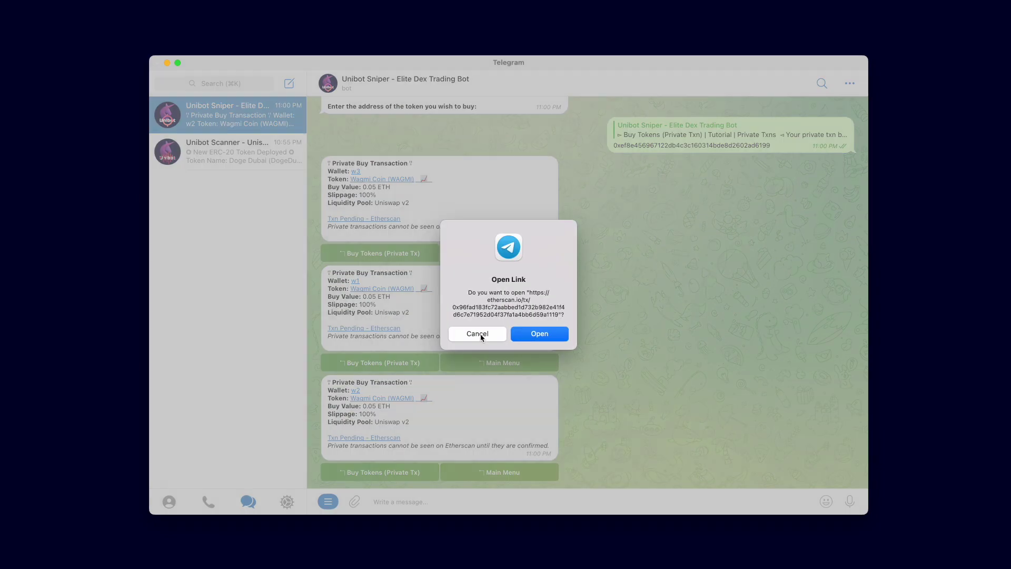
left_click(545, 337)
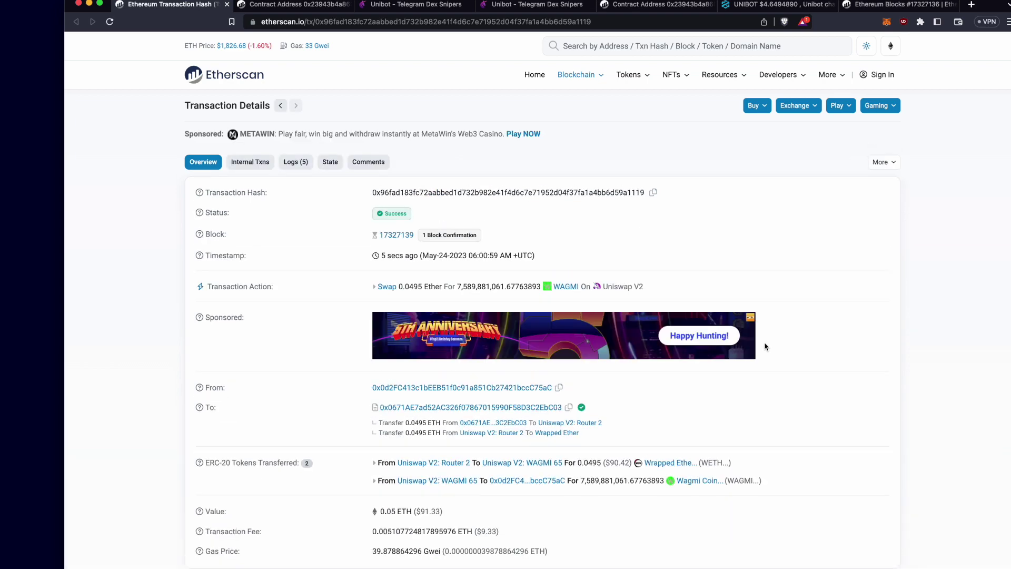
scroll(387, 248, "down", 3)
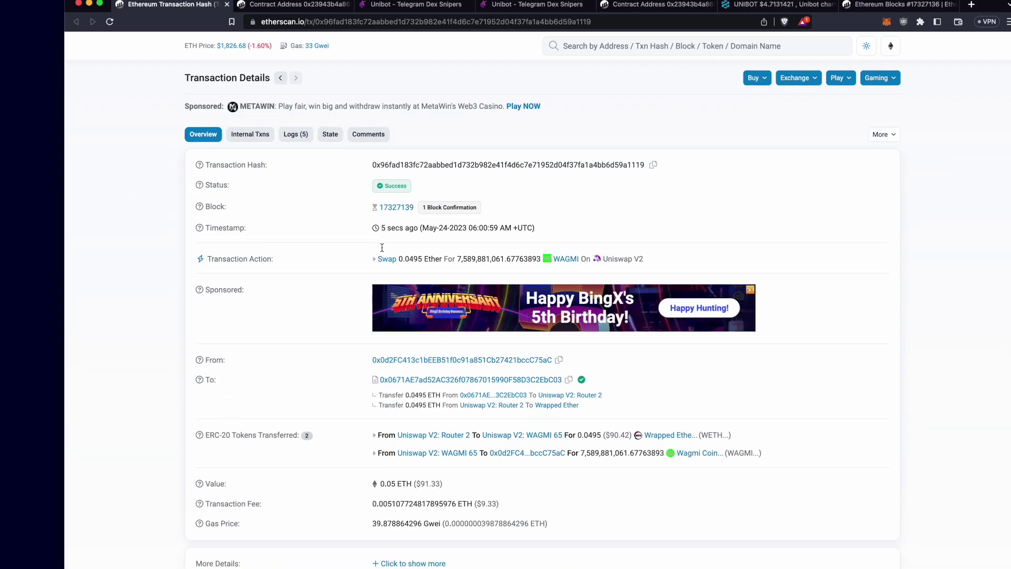
scroll(383, 252, "up", 3)
left_click(399, 212)
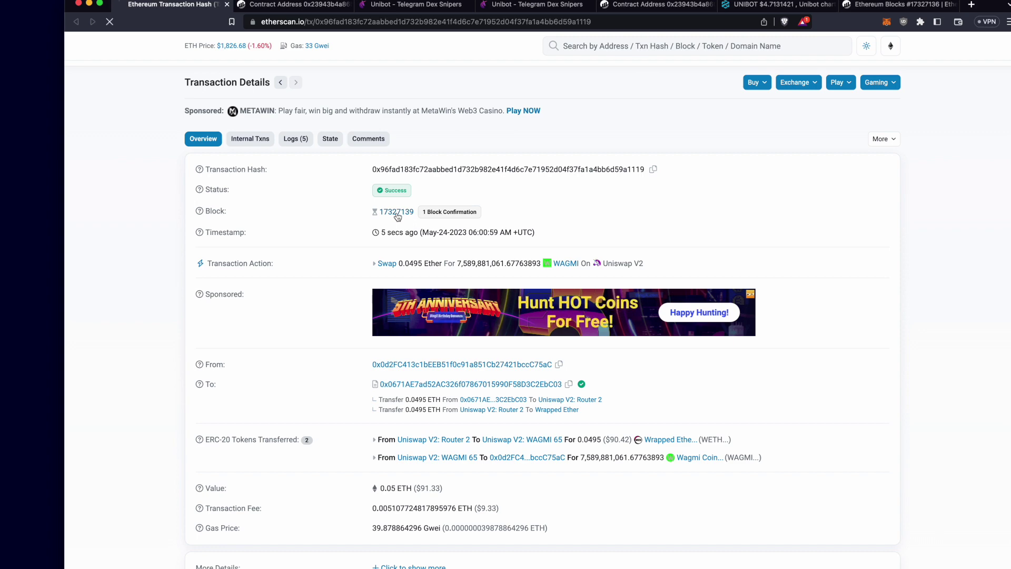
Review the block's details and extra data on Etherscan, and close the browser window
scroll(310, 364, "down", 3)
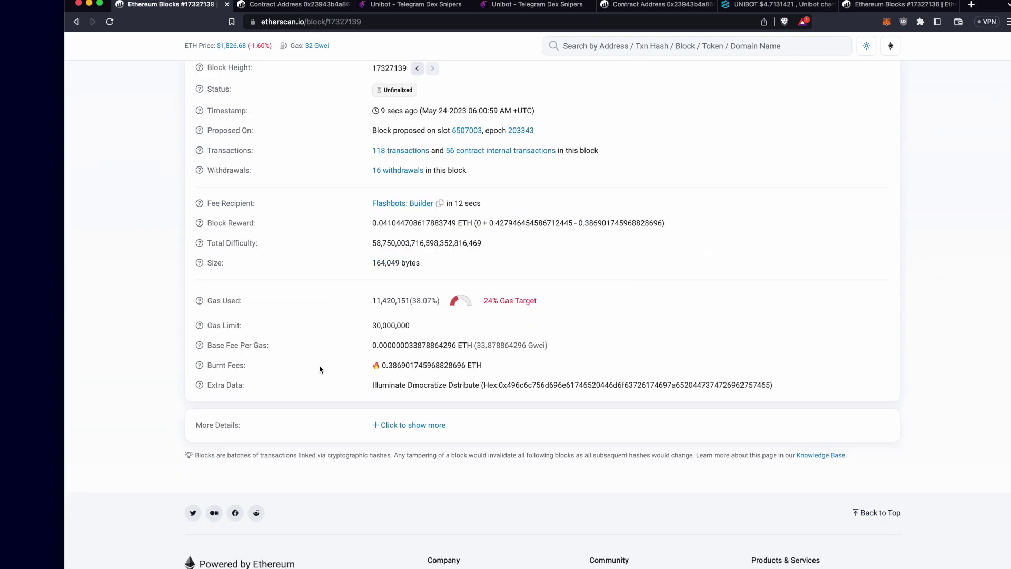
left_click_drag(372, 385, 490, 385)
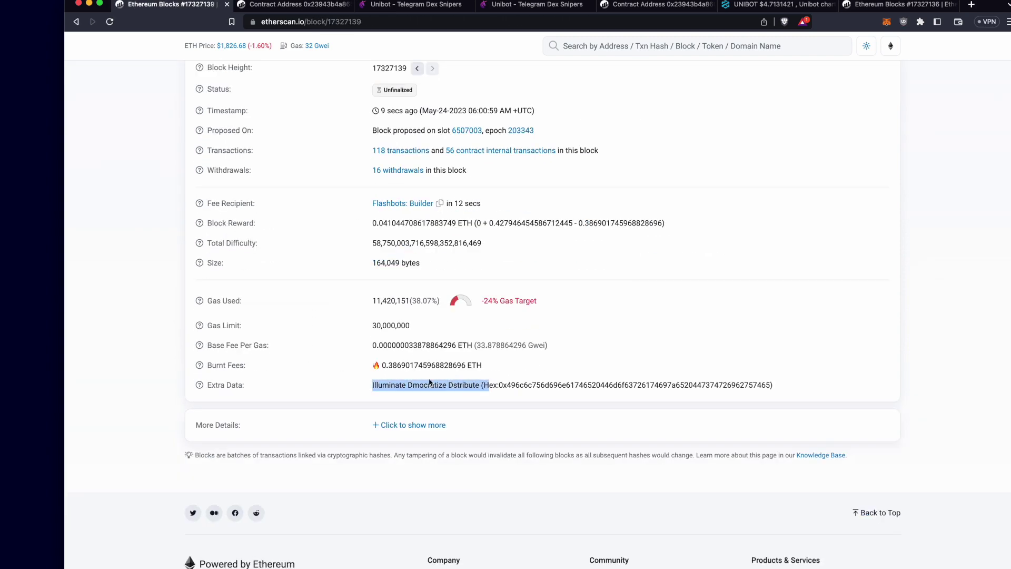
left_click(365, 201)
triple_click(338, 220)
scroll(339, 223, "up", 3)
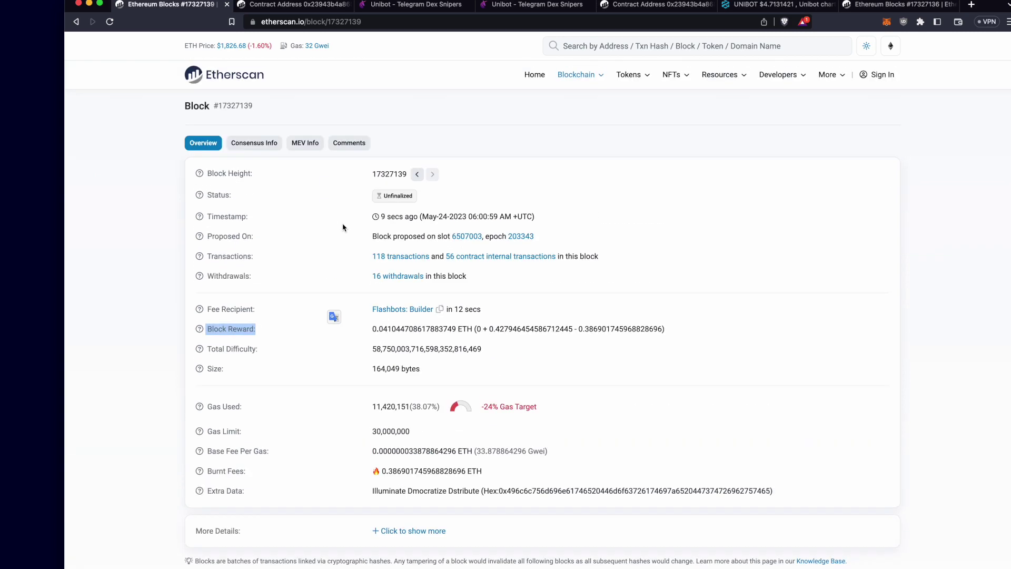
left_click(341, 267)
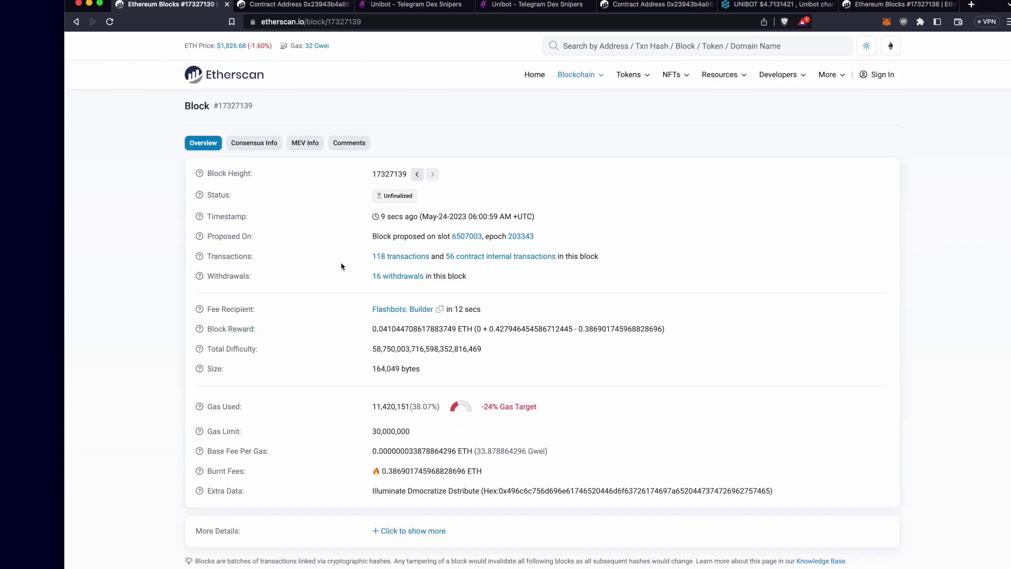
left_click(78, 4)
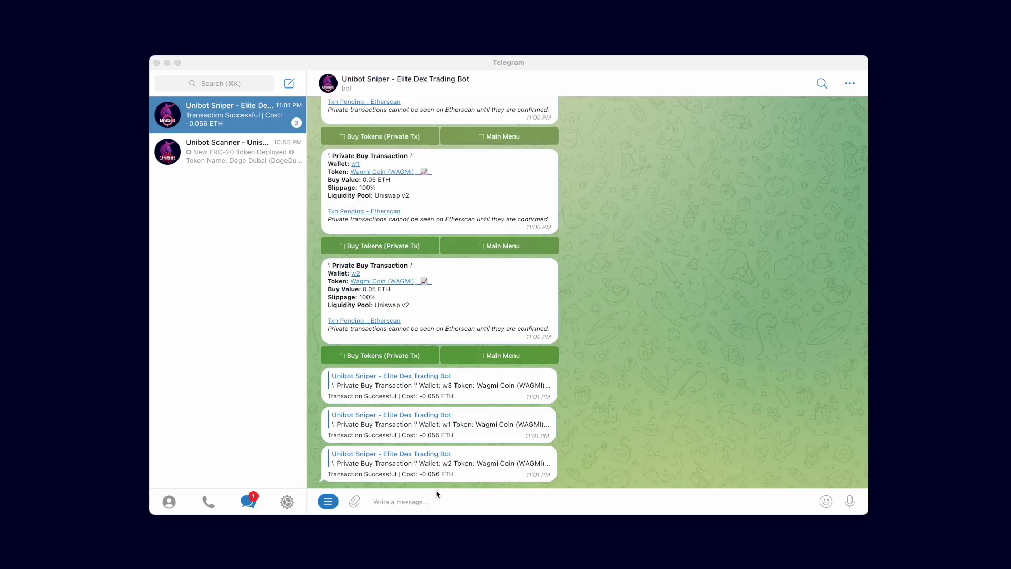
Start a third private transaction buy and send the bot the WAGMI token address 0xef8e456967122db4c3c160314bde8d2602ad6199
left_click(406, 356)
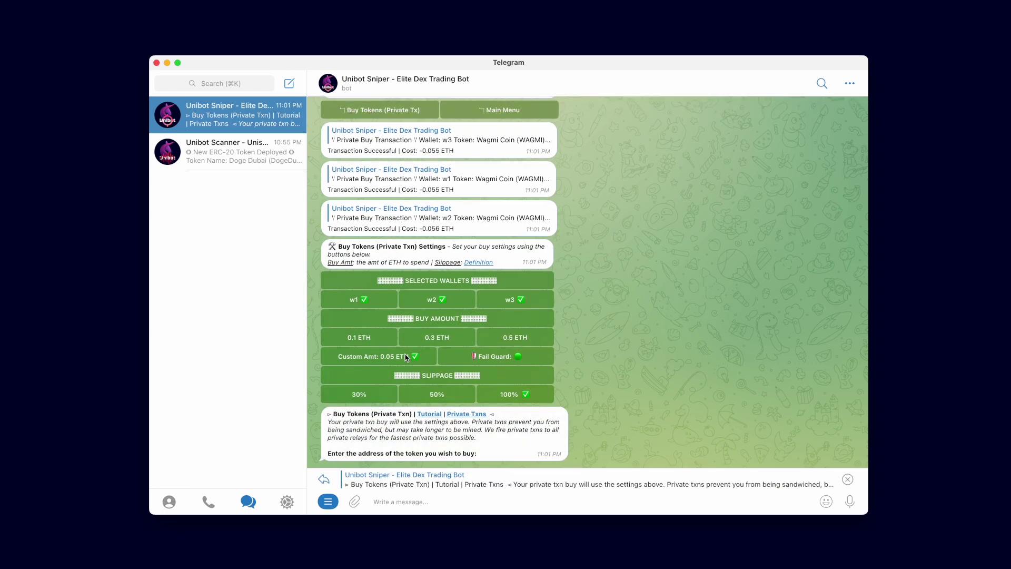
key("super+v")
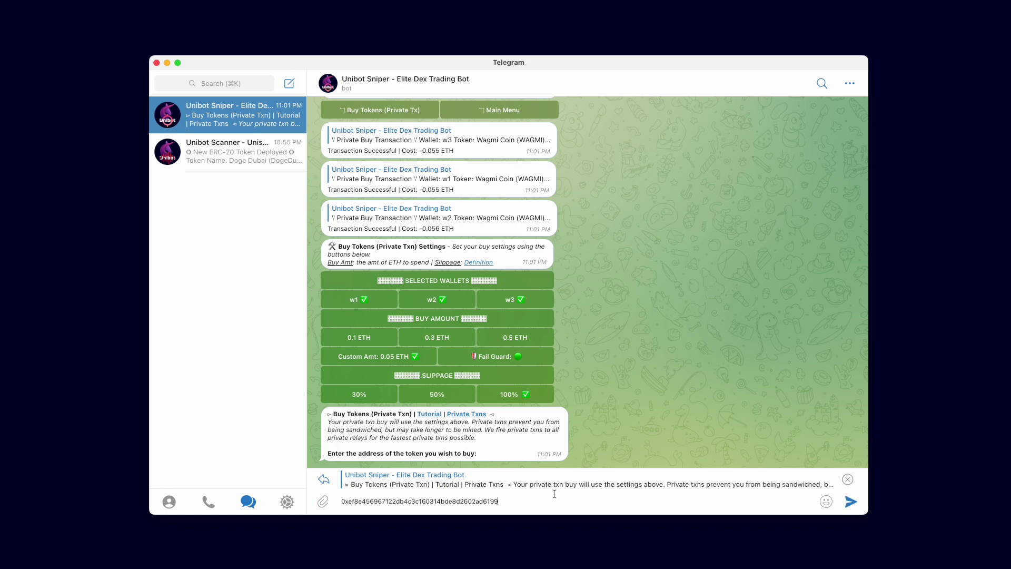
key("Return")
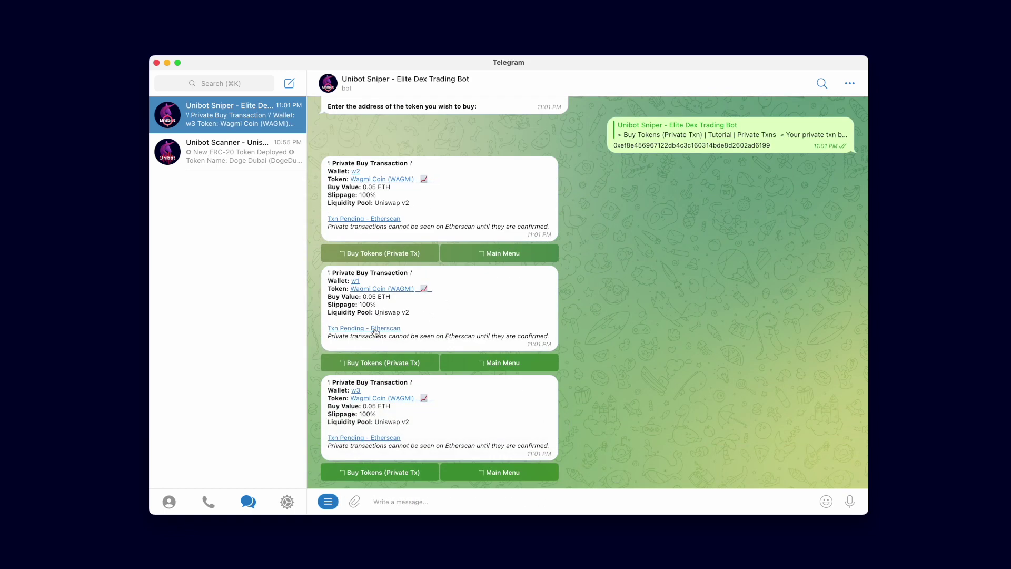
Open wallet w1's third private buy transaction on Etherscan, review the block containing it, and close the browser window
left_click(376, 329)
left_click(550, 339)
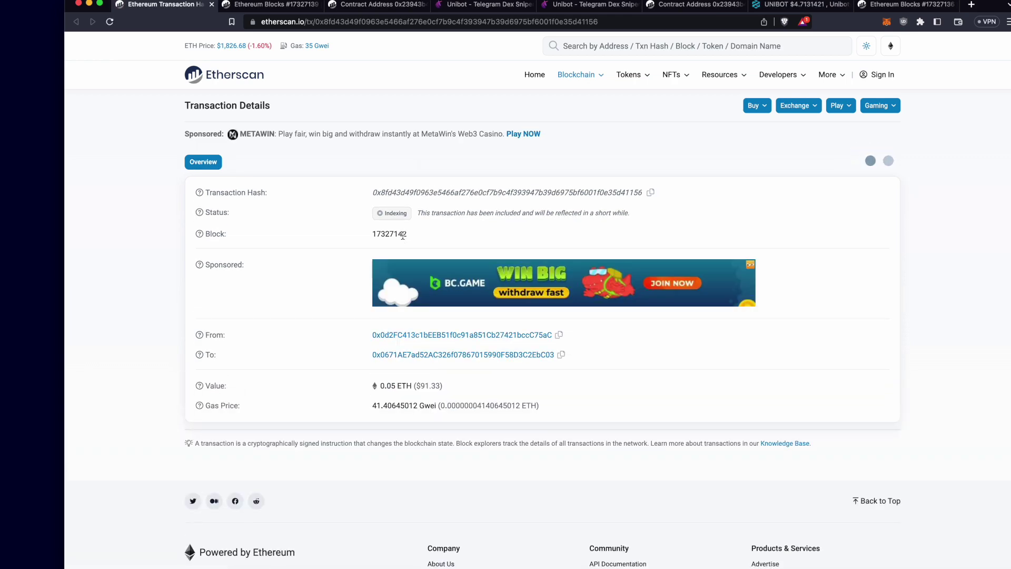
left_click(395, 235)
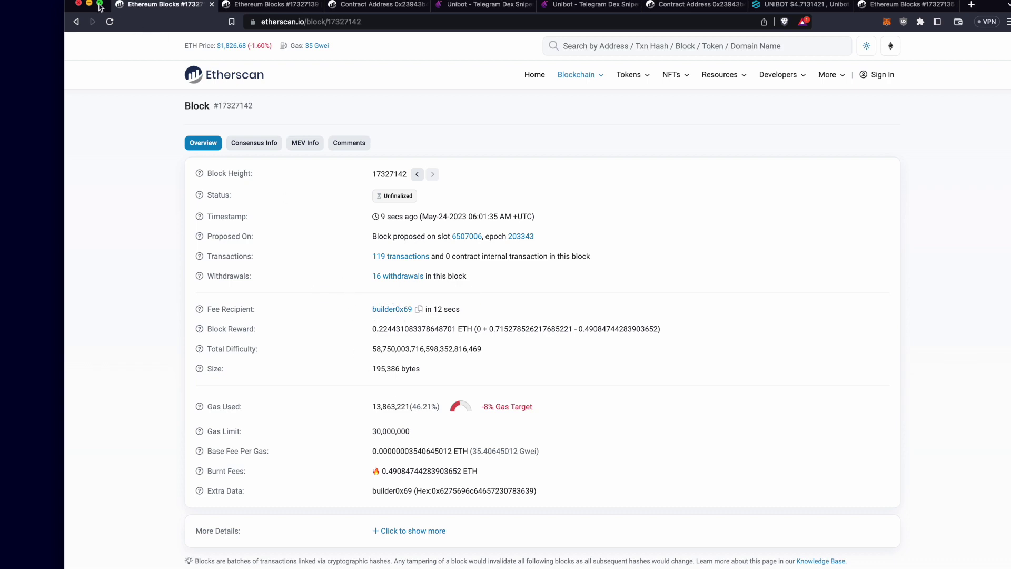
left_click(79, 3)
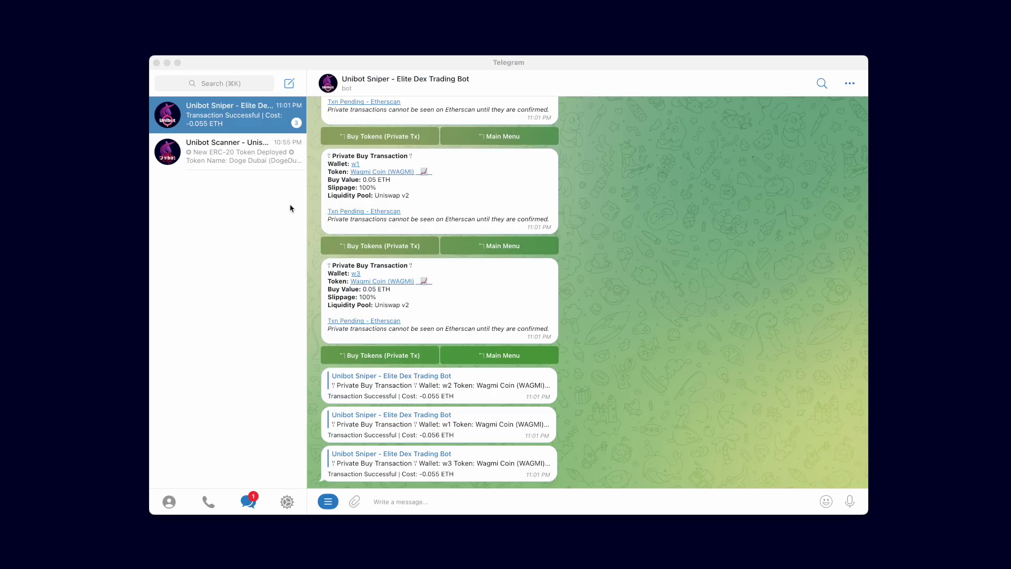
Send the bot the /menu command and display the token balances of the wallets
left_click(429, 503)
left_click(387, 356)
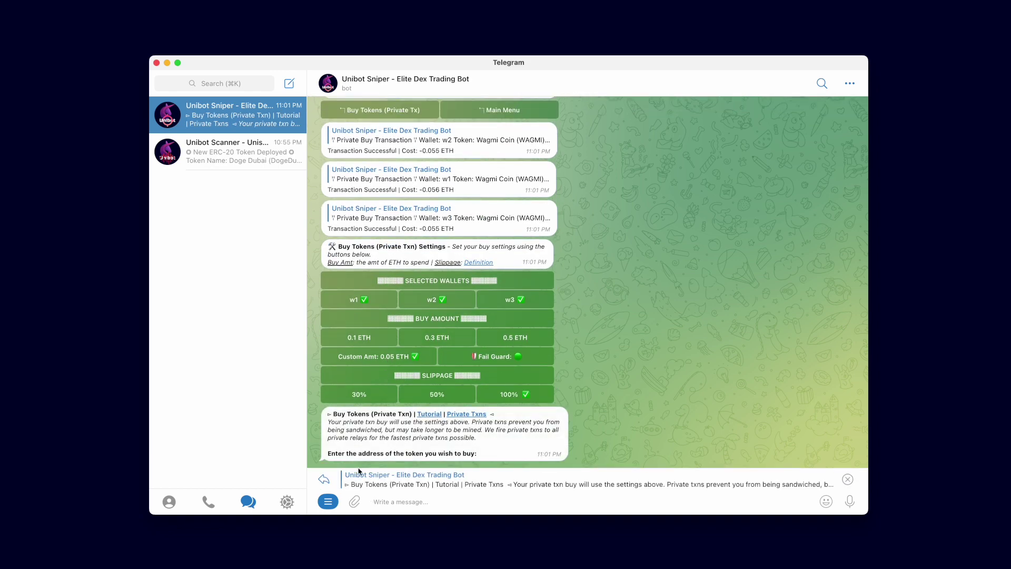
left_click(327, 501)
left_click(358, 456)
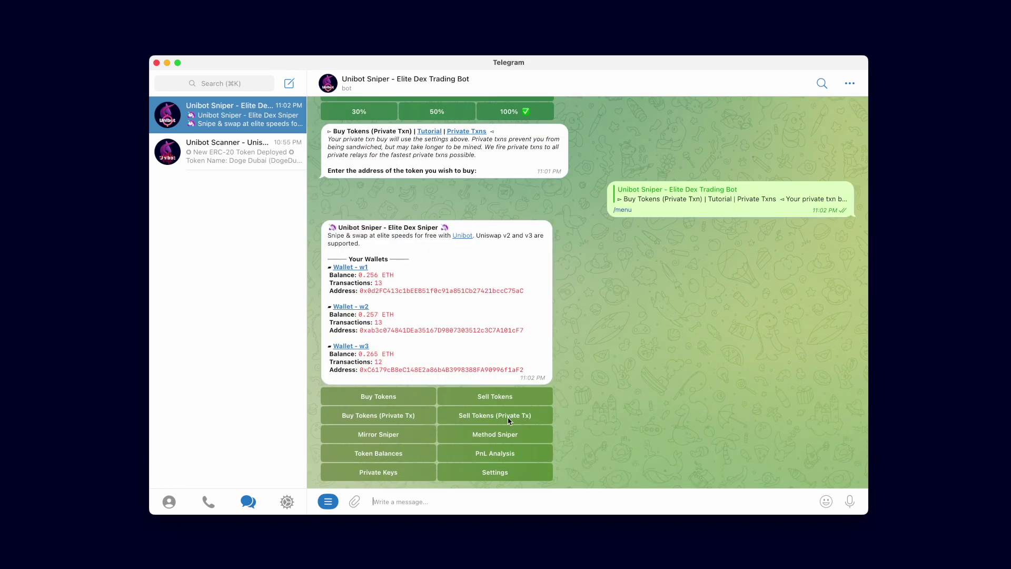
left_click(393, 456)
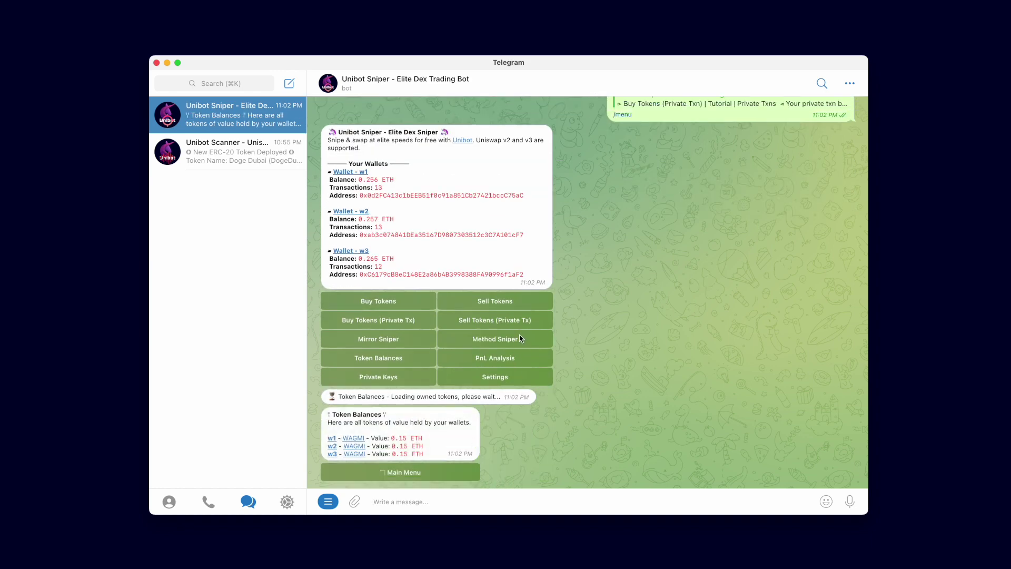
Start a private transaction sell with both the sell amount and the slippage set to 100%
left_click(528, 322)
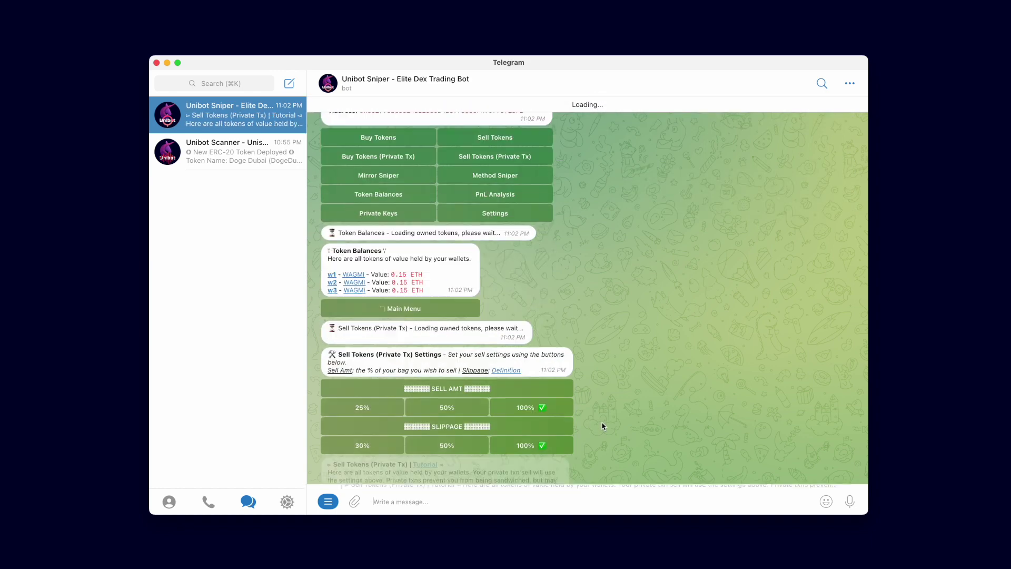
left_click(435, 312)
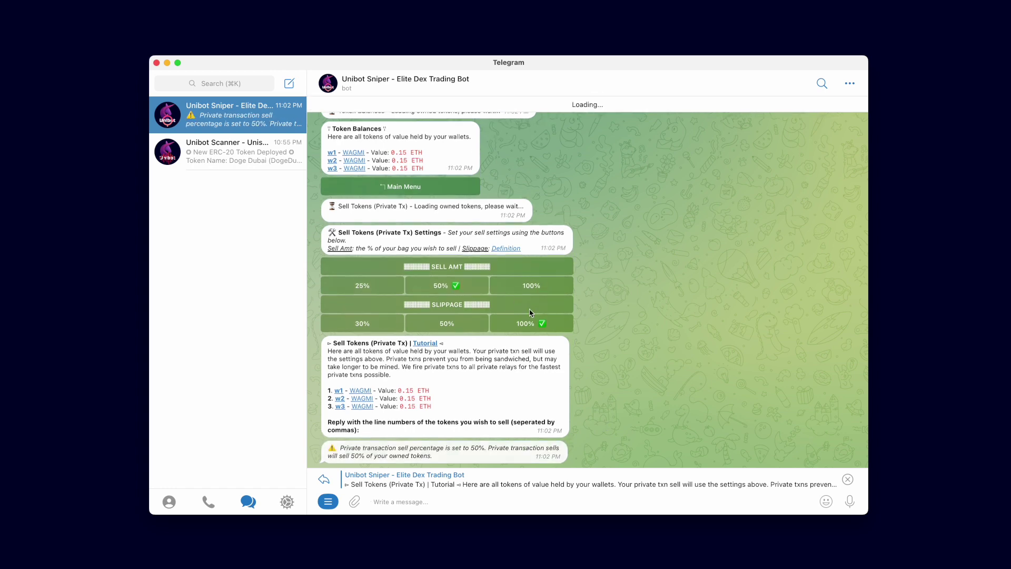
left_click(445, 323)
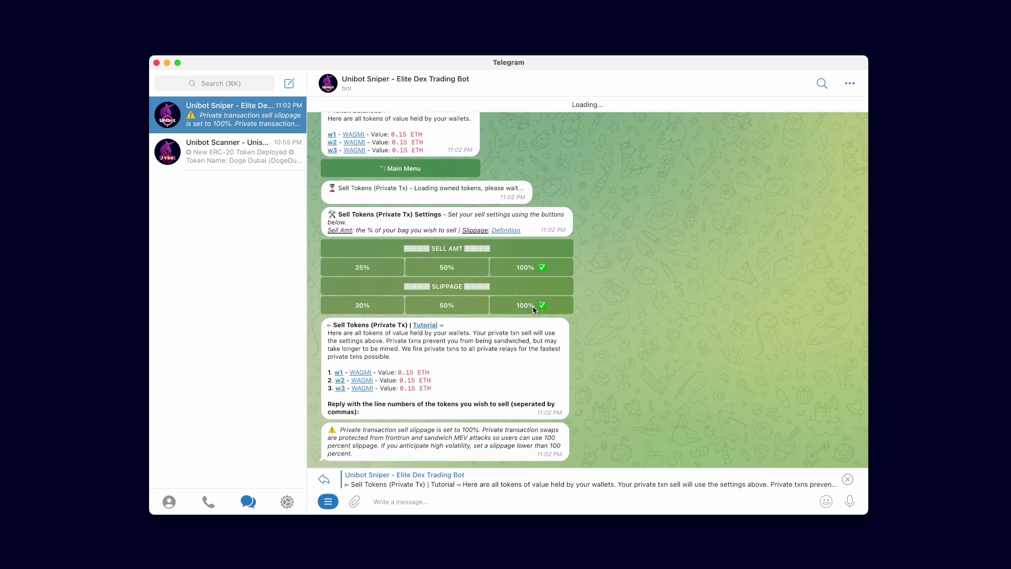
Reply with the line numbers 1,2,3 to sell the WAGMI tokens held in wallets w1, w2 and w3
left_click_drag(310, 371, 425, 375)
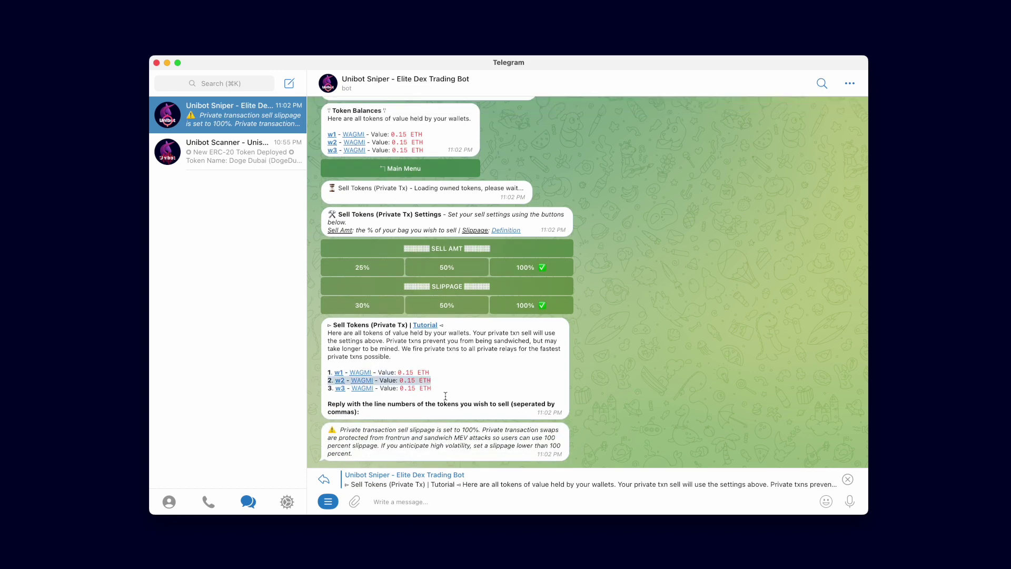
left_click(439, 508)
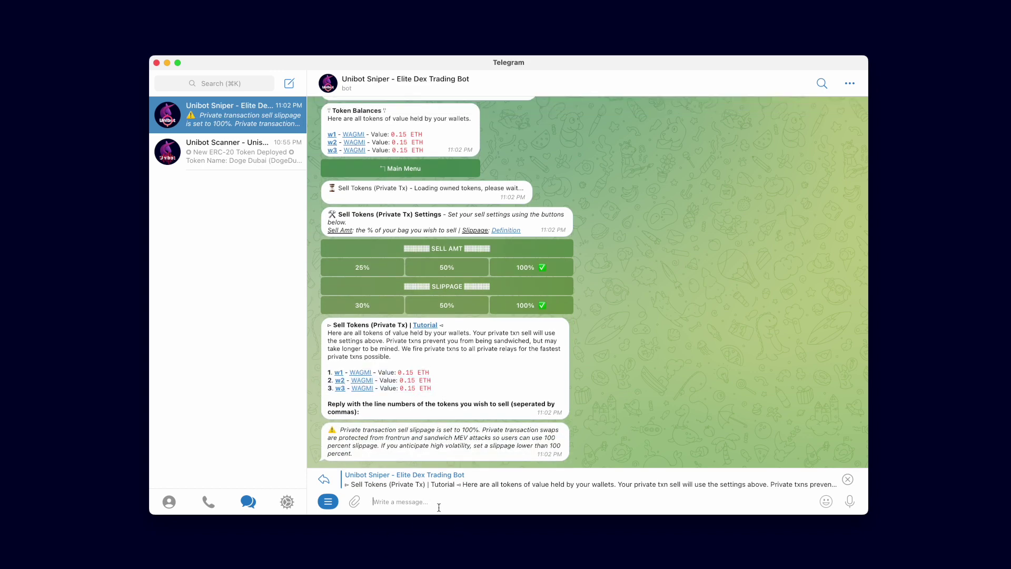
type("1,2,3")
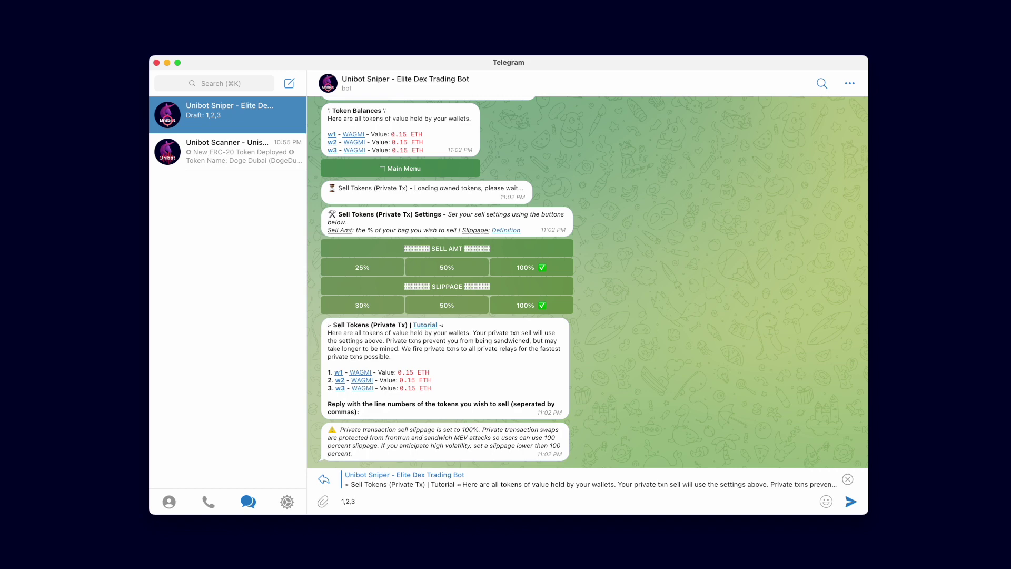
key("Return")
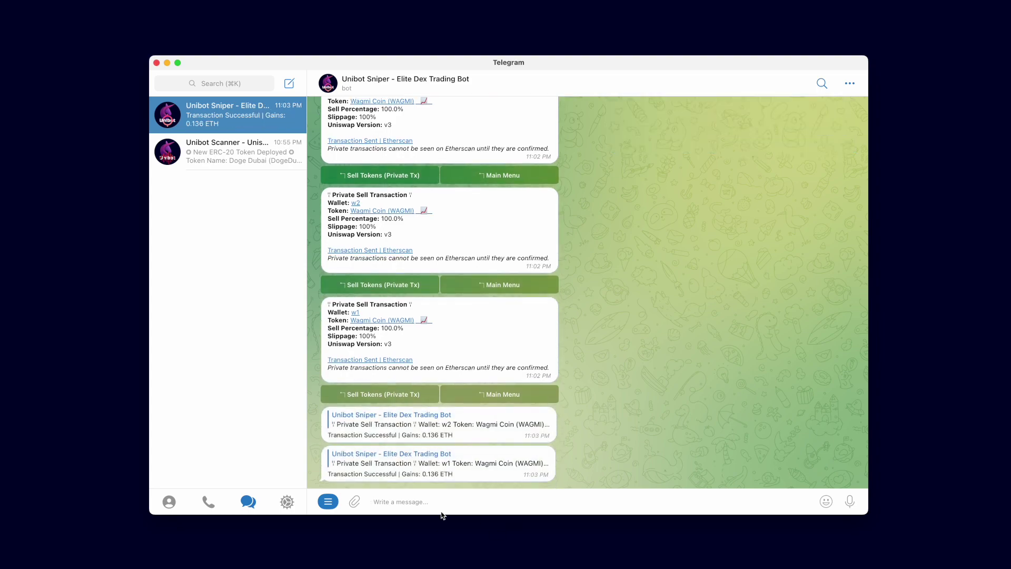
Open wallet w2's private sell transaction on Etherscan, review its block, and return to the bot chat in Telegram
left_click(386, 251)
left_click(559, 340)
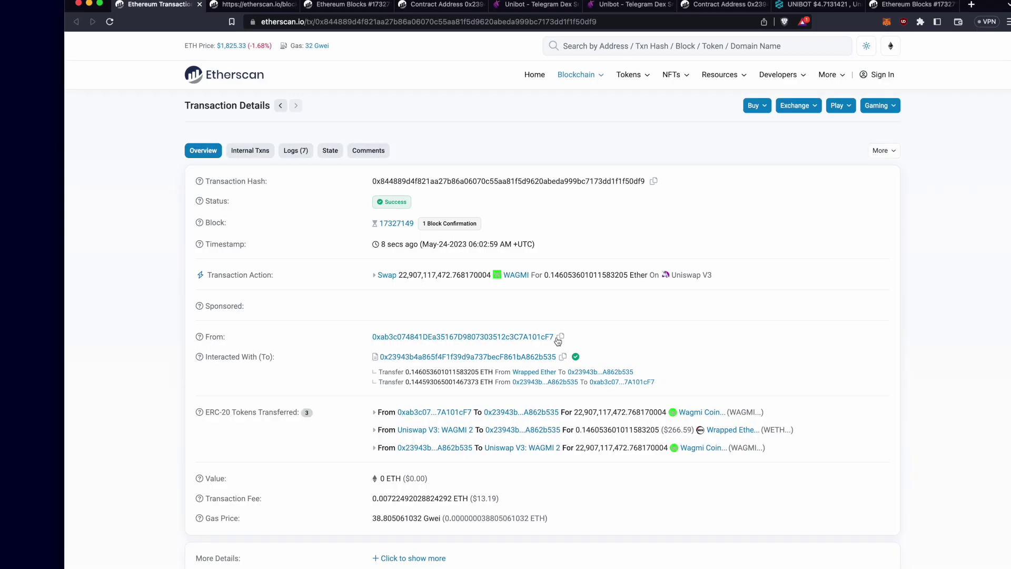
left_click(394, 232)
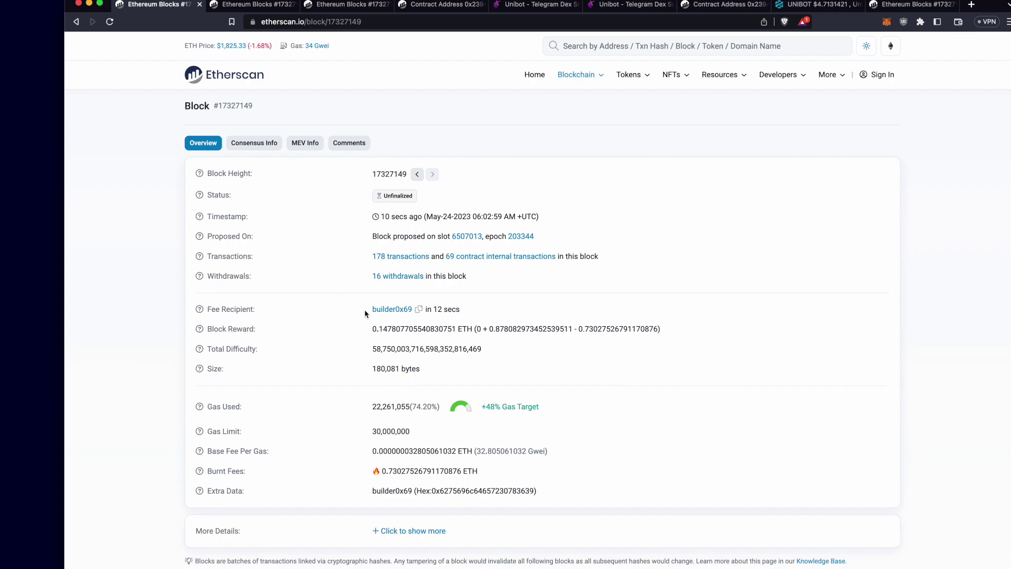
left_click(82, 4)
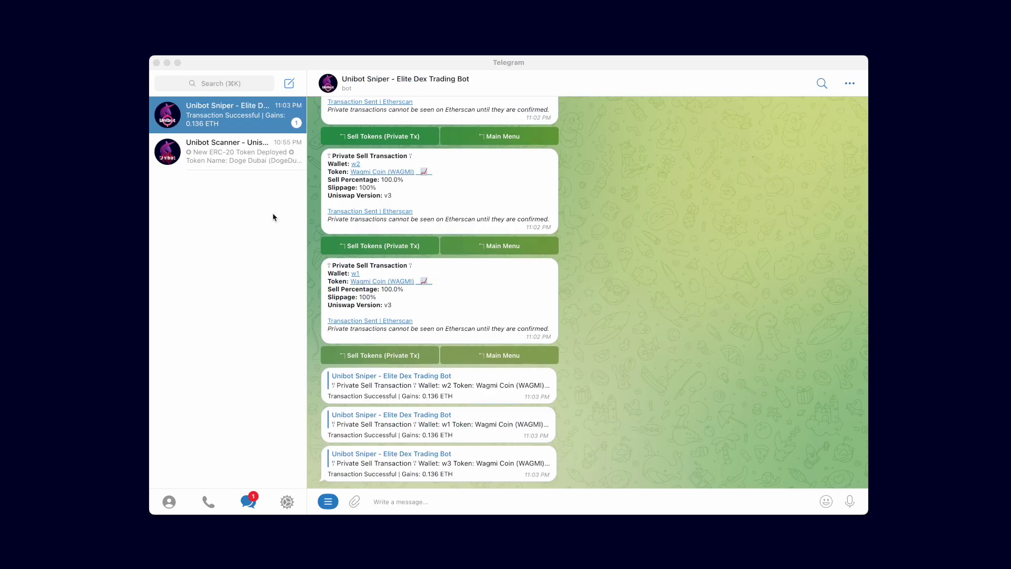
left_click(468, 504)
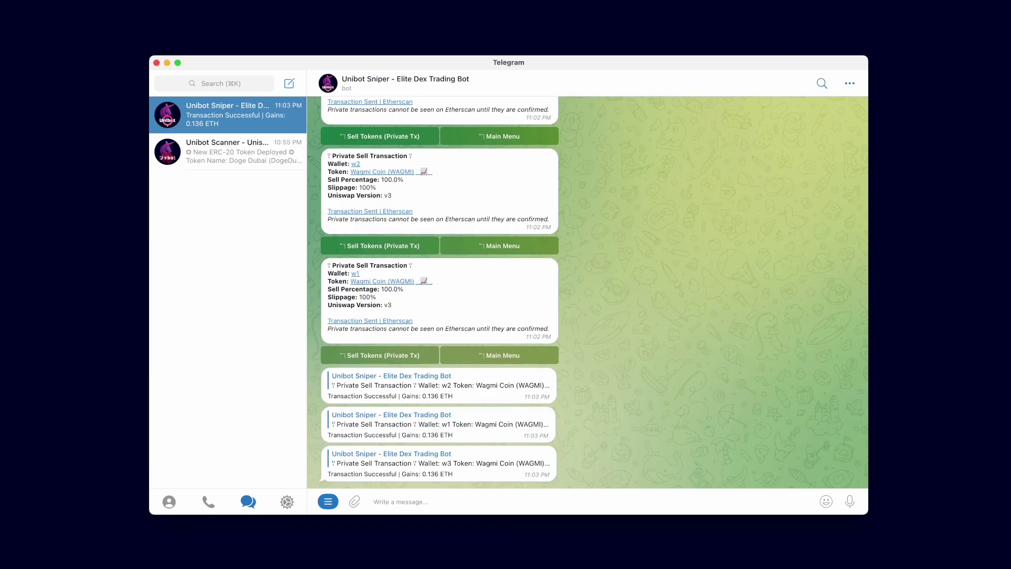